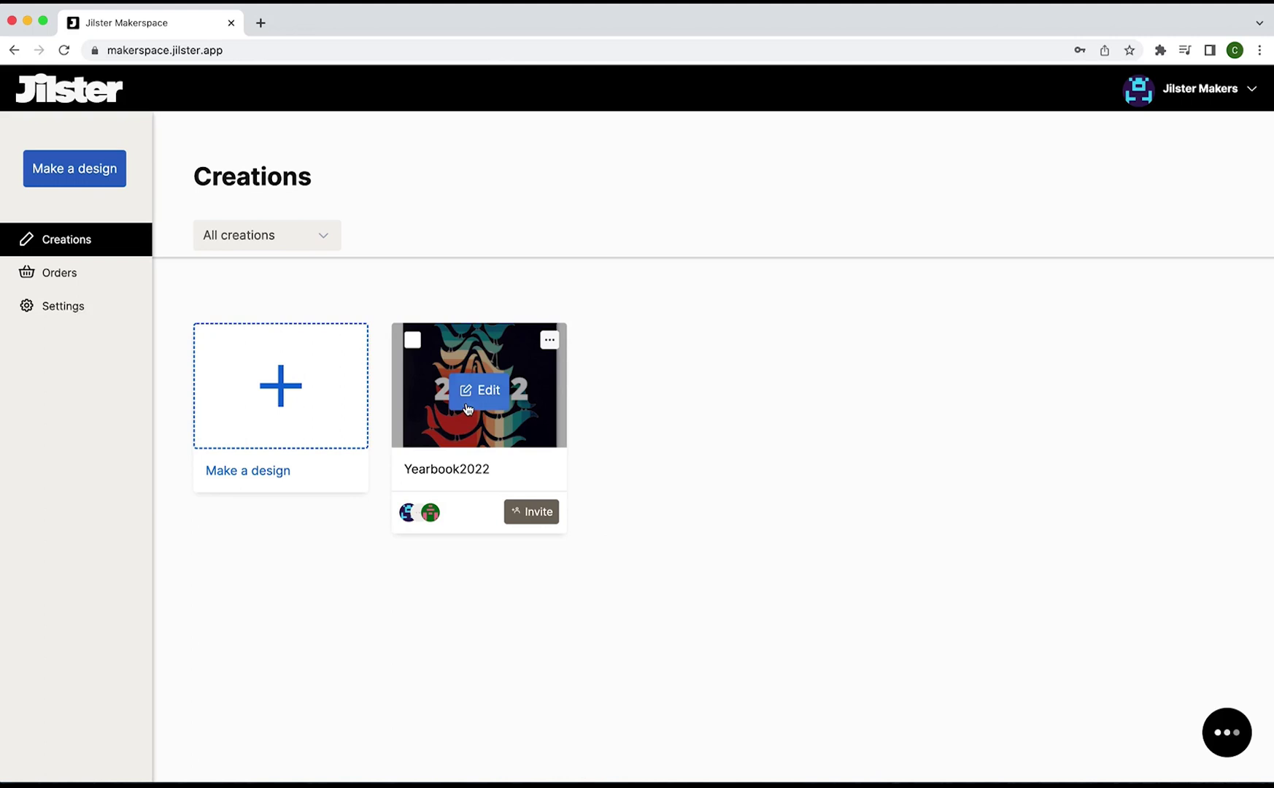
Open the Yearbook2022 design from the Creations page for editing.
left_click(468, 407)
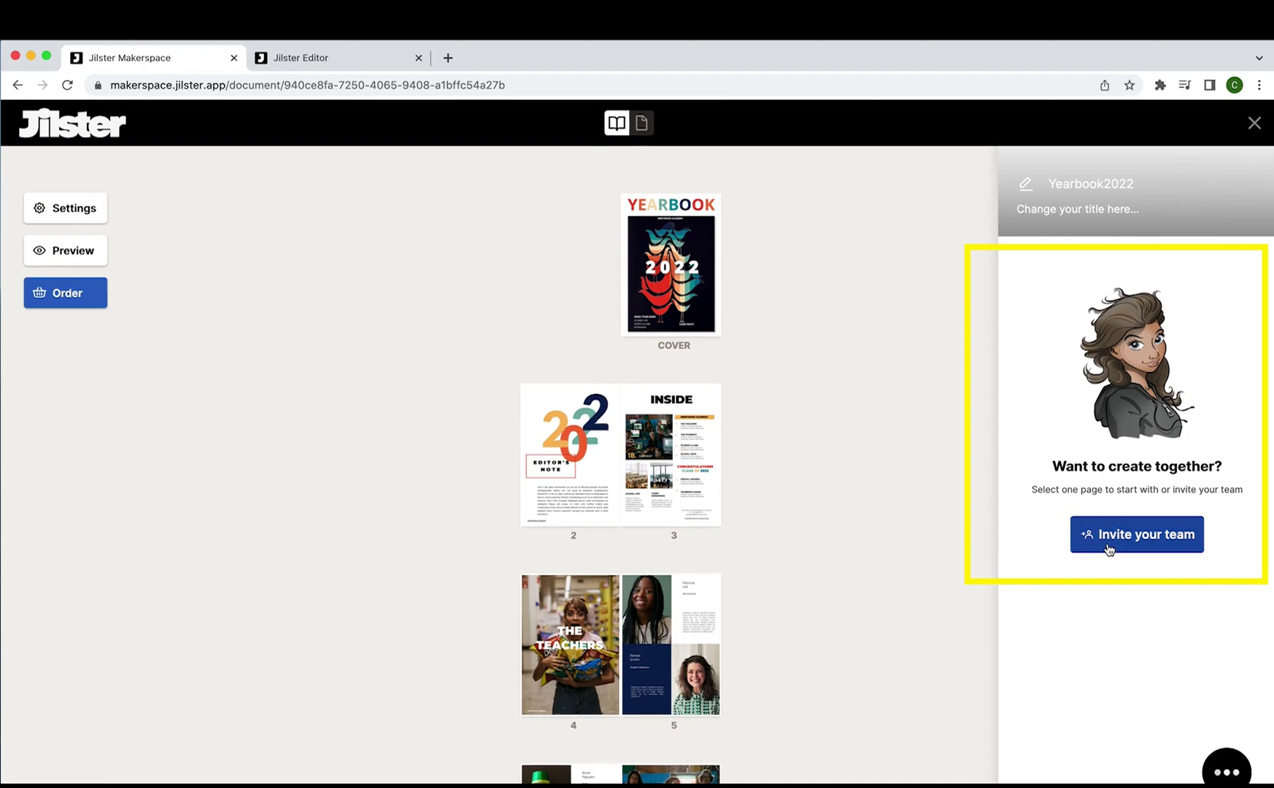
Open the 'Invite other makers' form and display the Chiefmaker and Maker role options.
left_click(1109, 549)
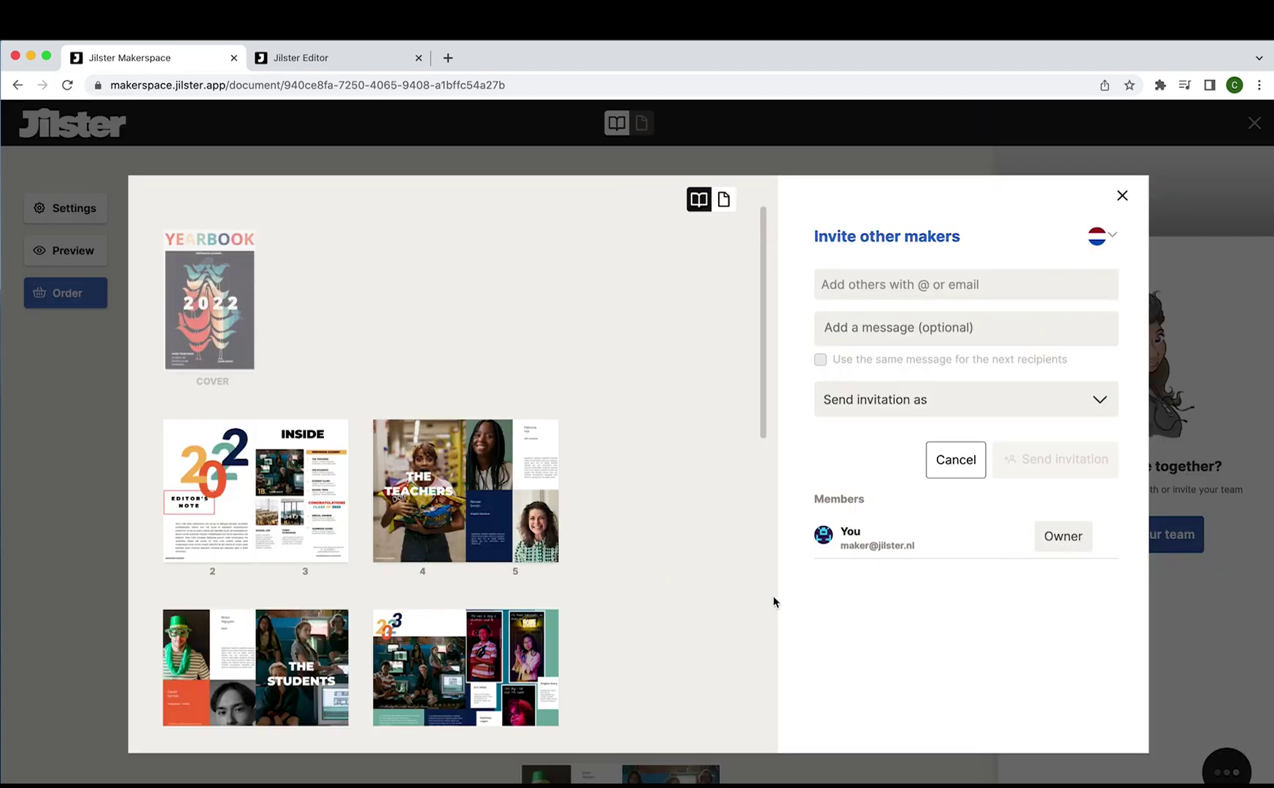
scroll(644, 636, "down", 5)
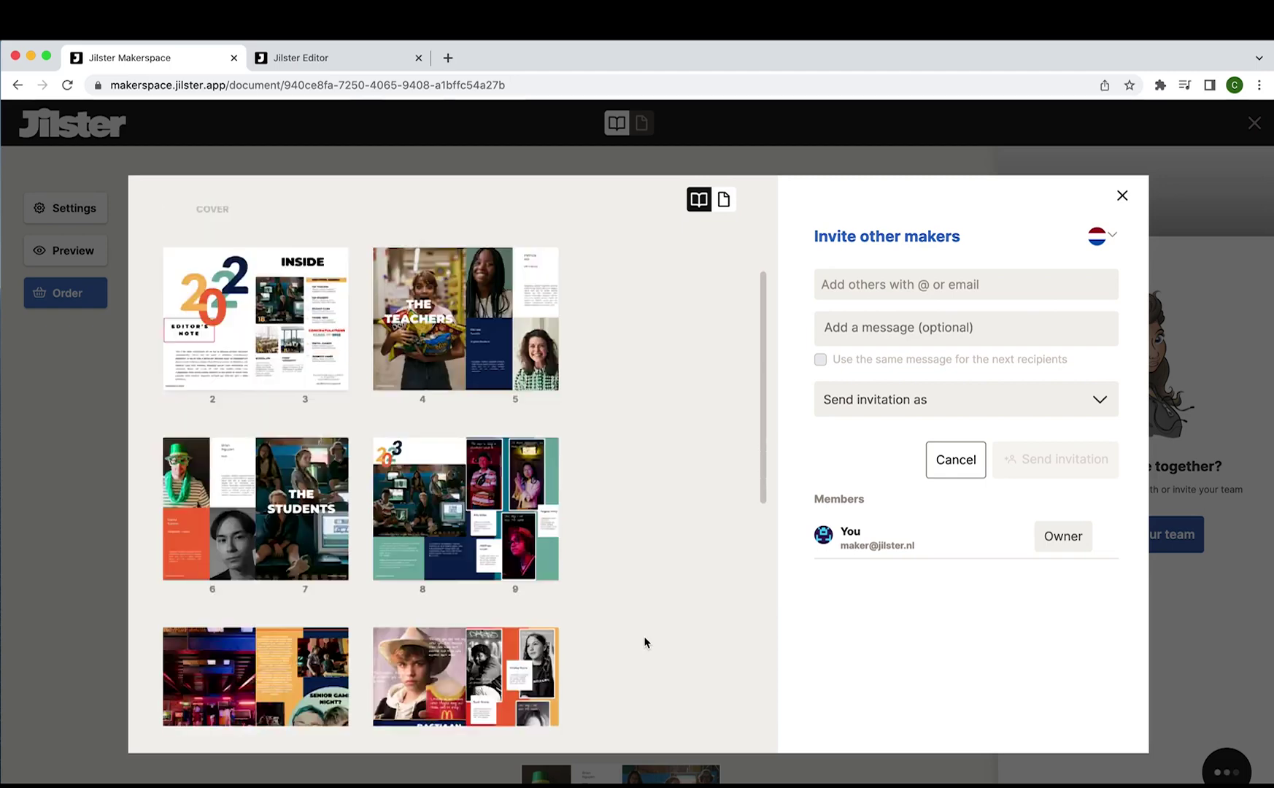
scroll(645, 642, "up", 5)
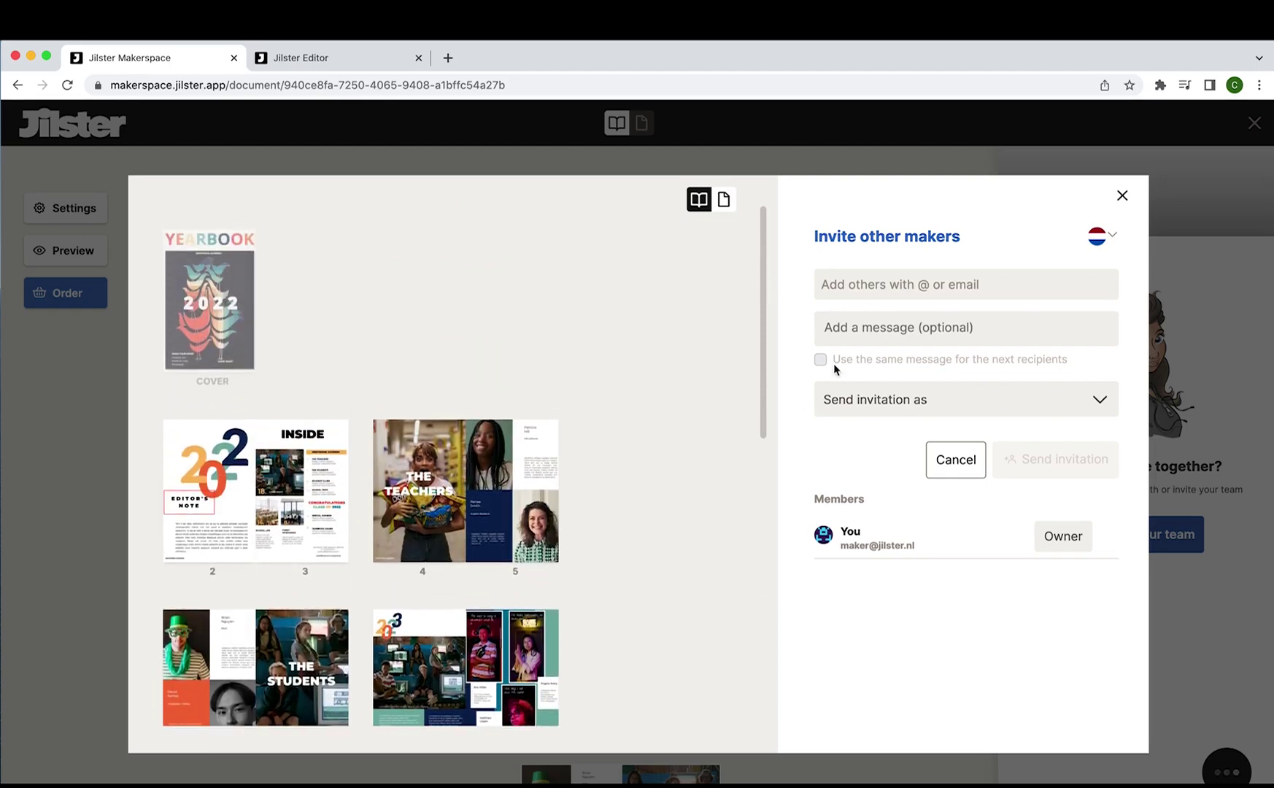
left_click(884, 290)
left_click(885, 289)
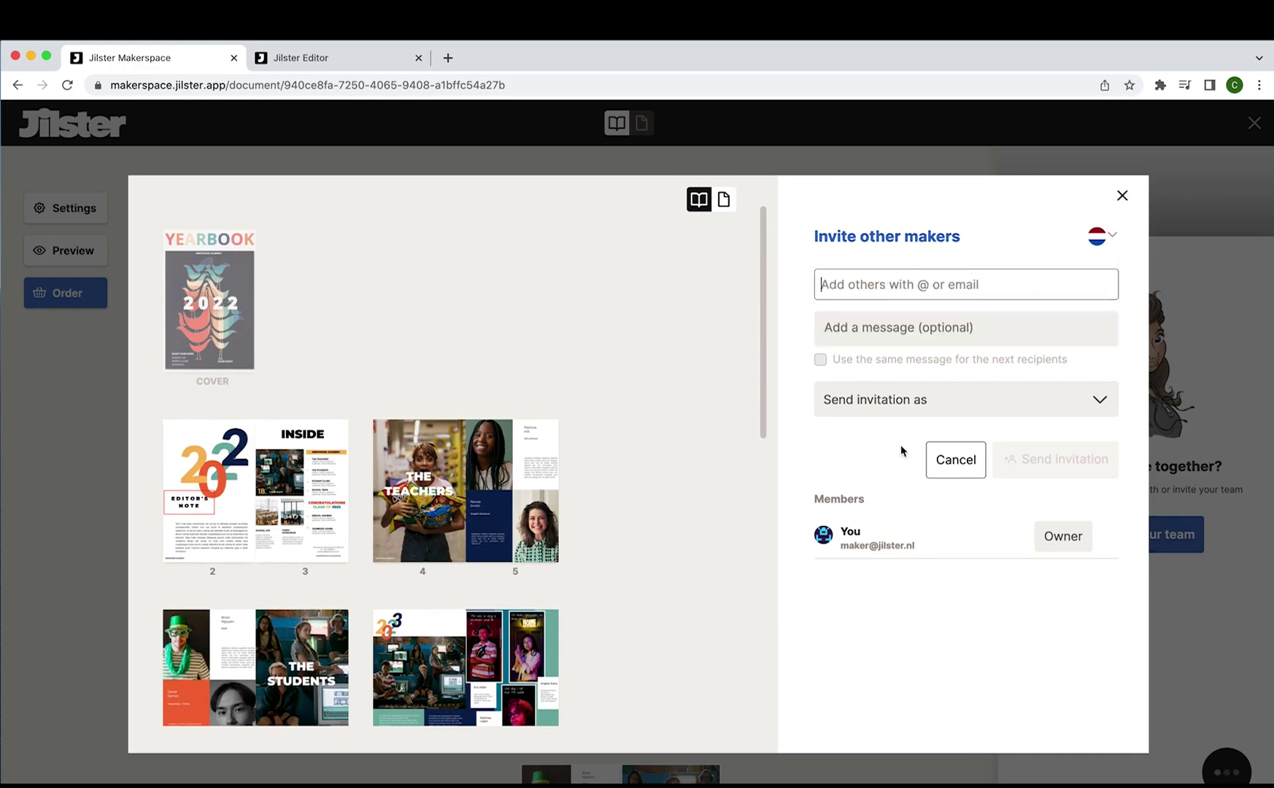
left_click(917, 417)
left_click(917, 416)
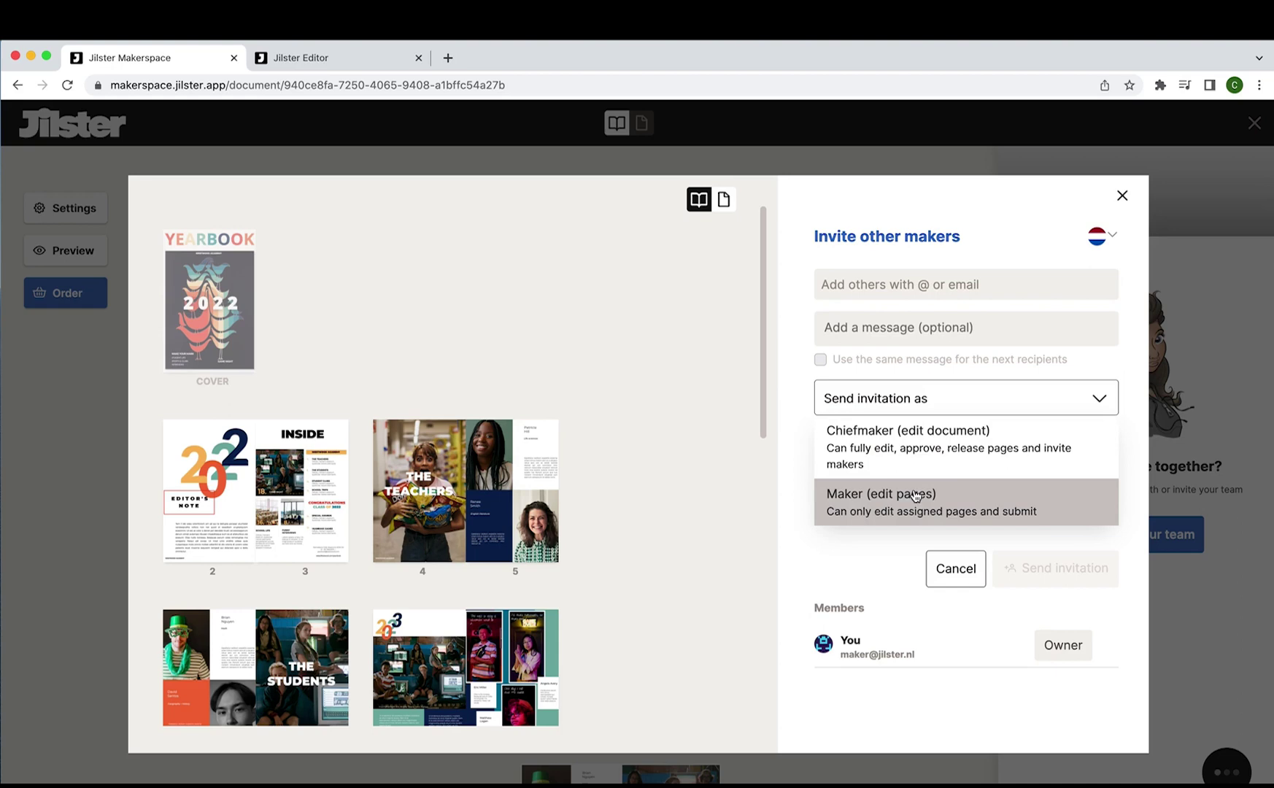
Enter the chief maker's e-mail address in Add others, correcting its mistyped ending.
left_click(915, 451)
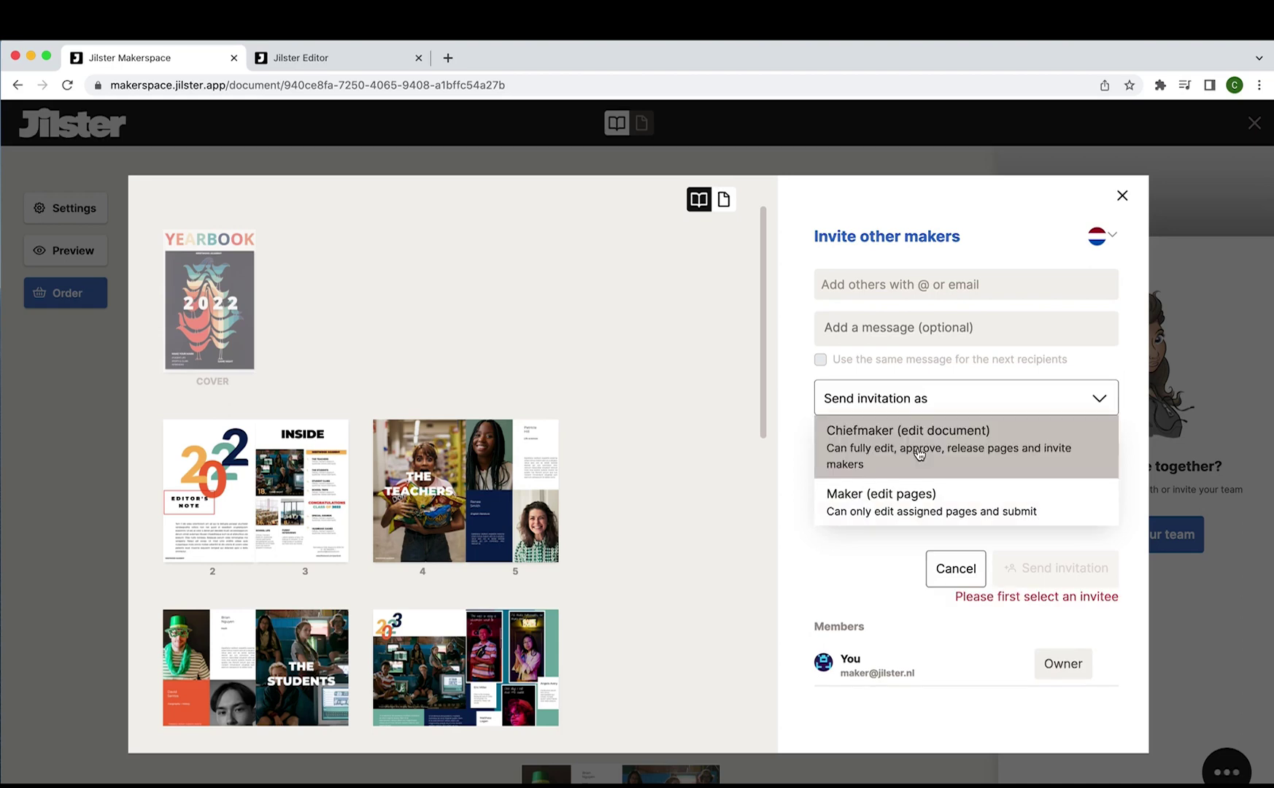
left_click(892, 289)
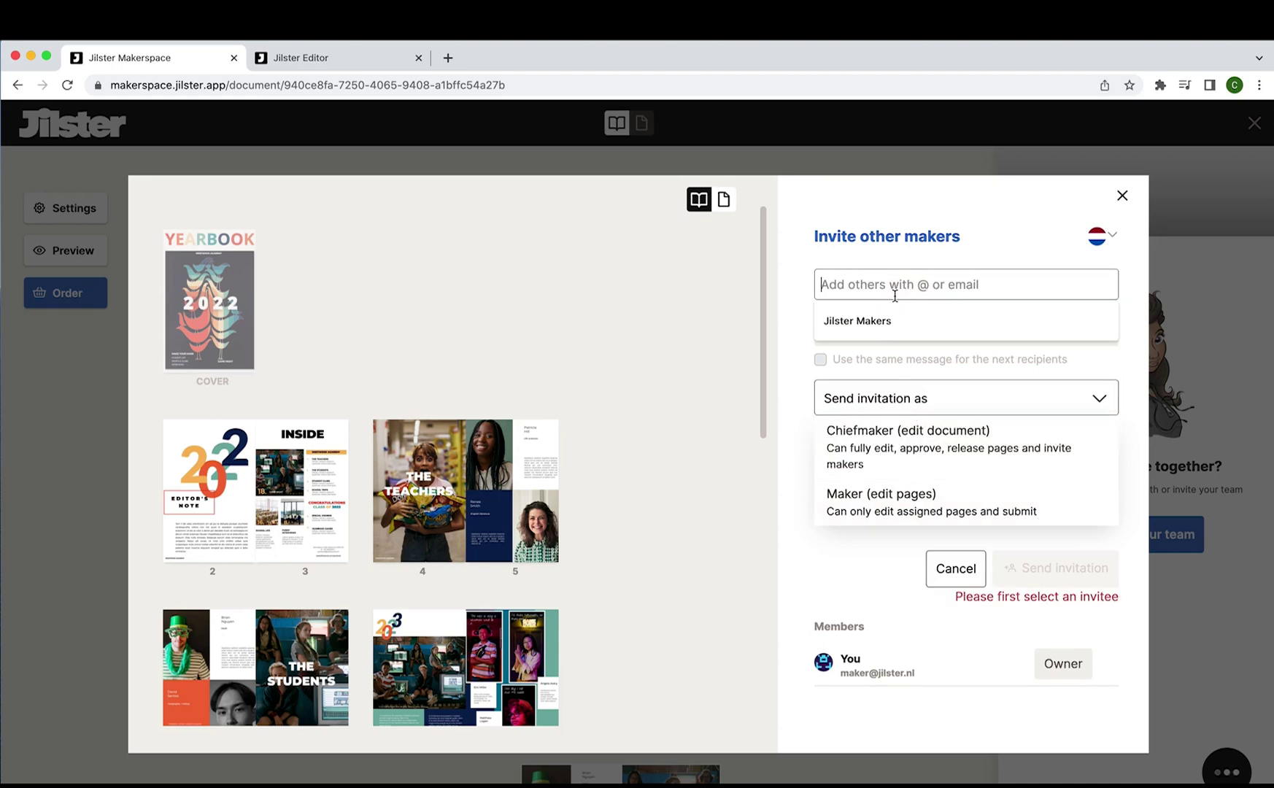
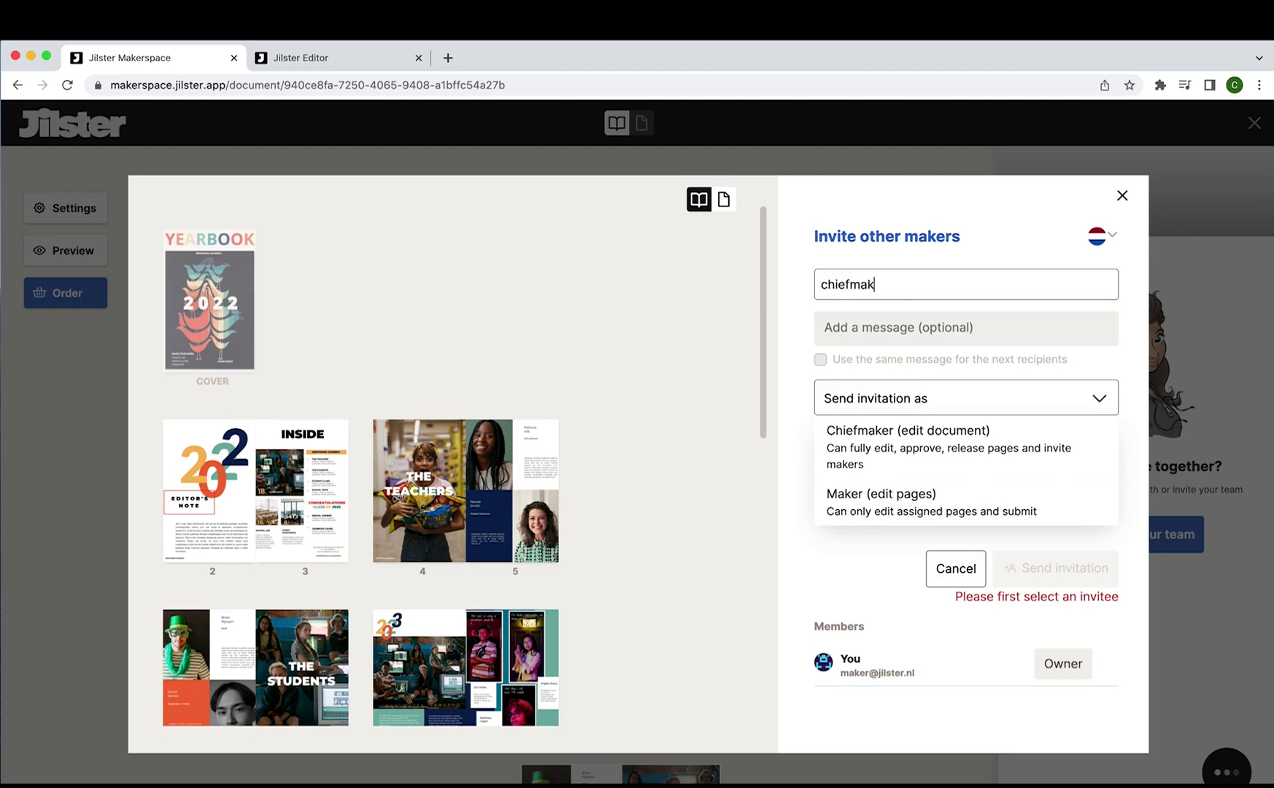
left_click(916, 330)
Write the message 'Hi, Welcome to this year's yearbook. Please edit accordingly.' and choose the Chiefmaker role.
type("Hi")
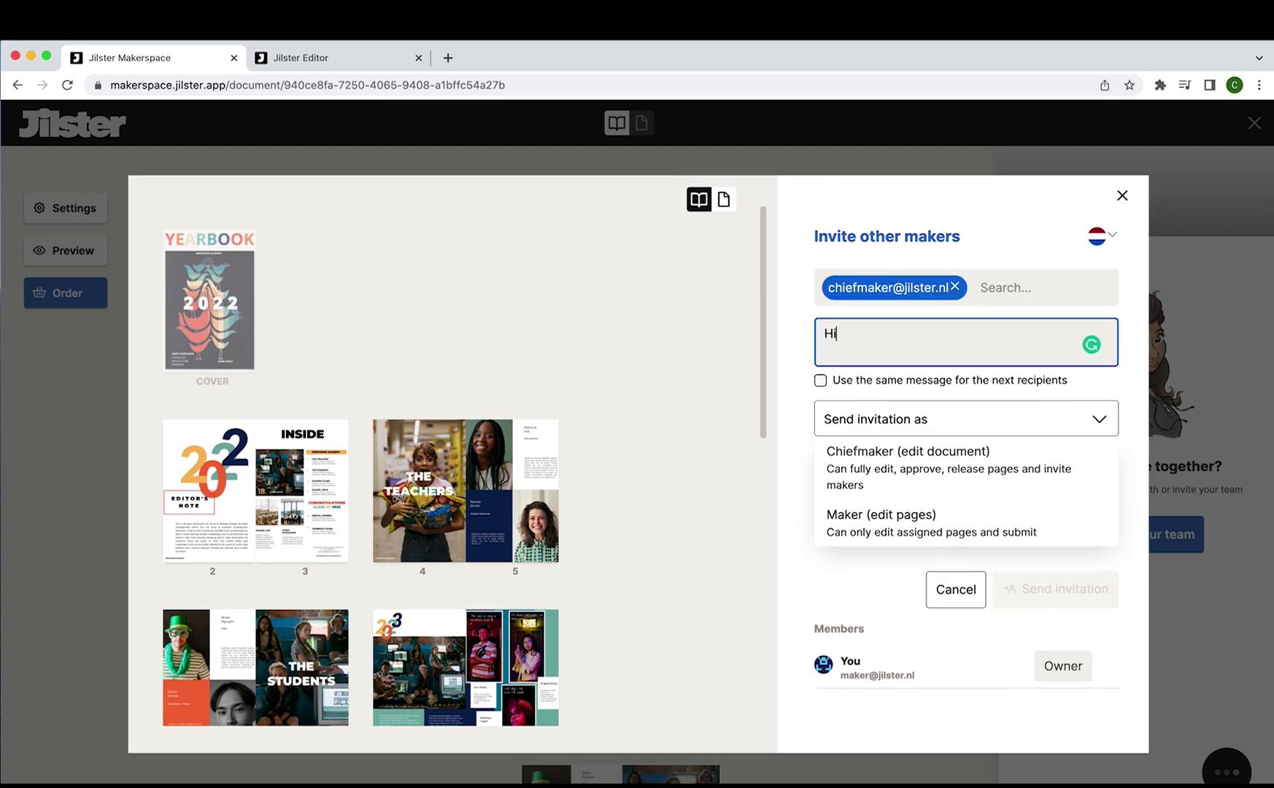
type(",")
key("Return")
type("W")
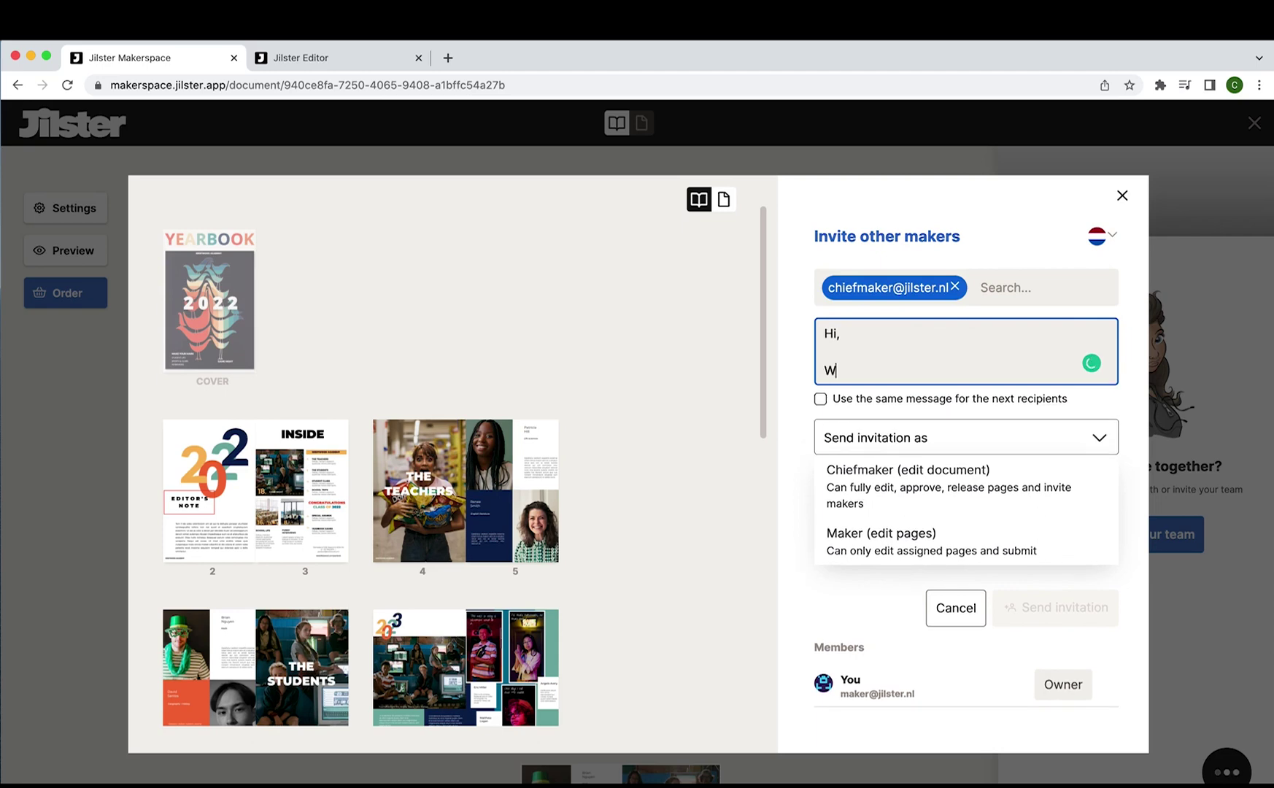
type("elcome to this year's yearbook. Please edit accordingly.")
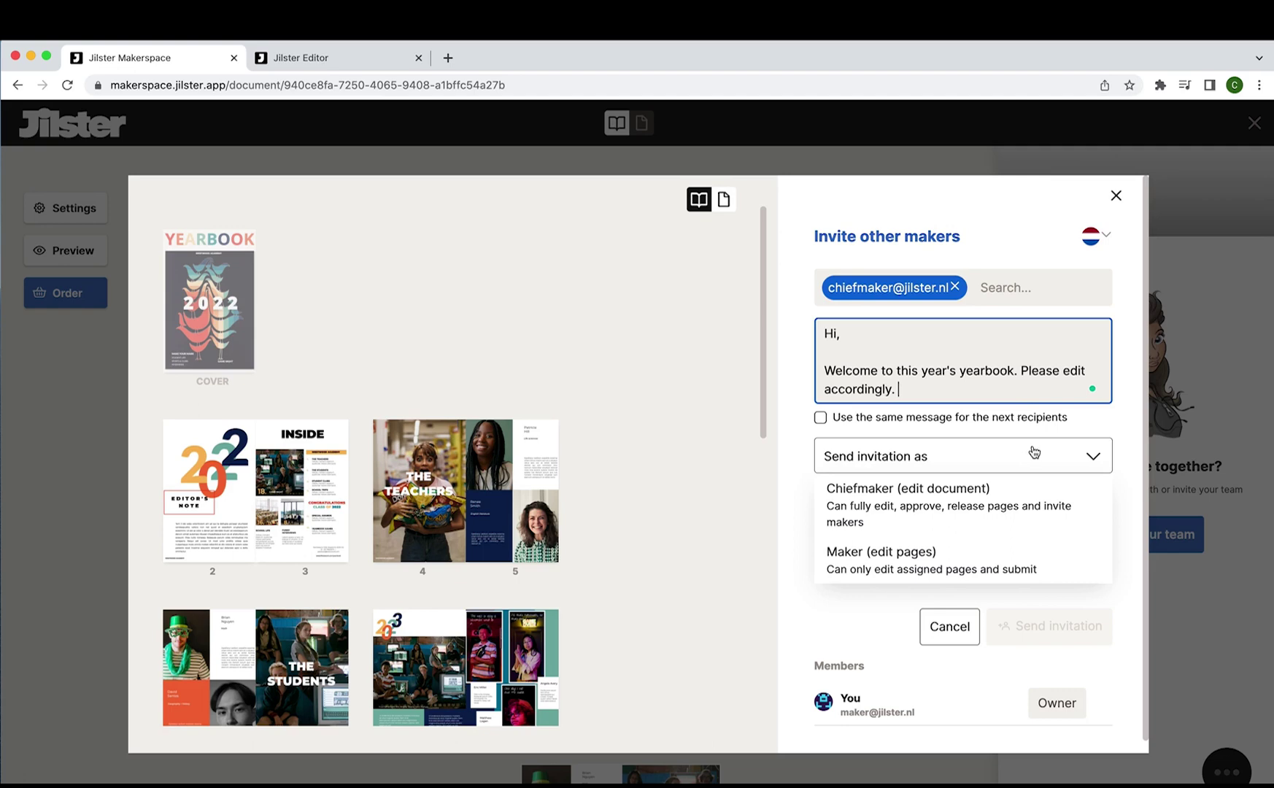
left_click(958, 510)
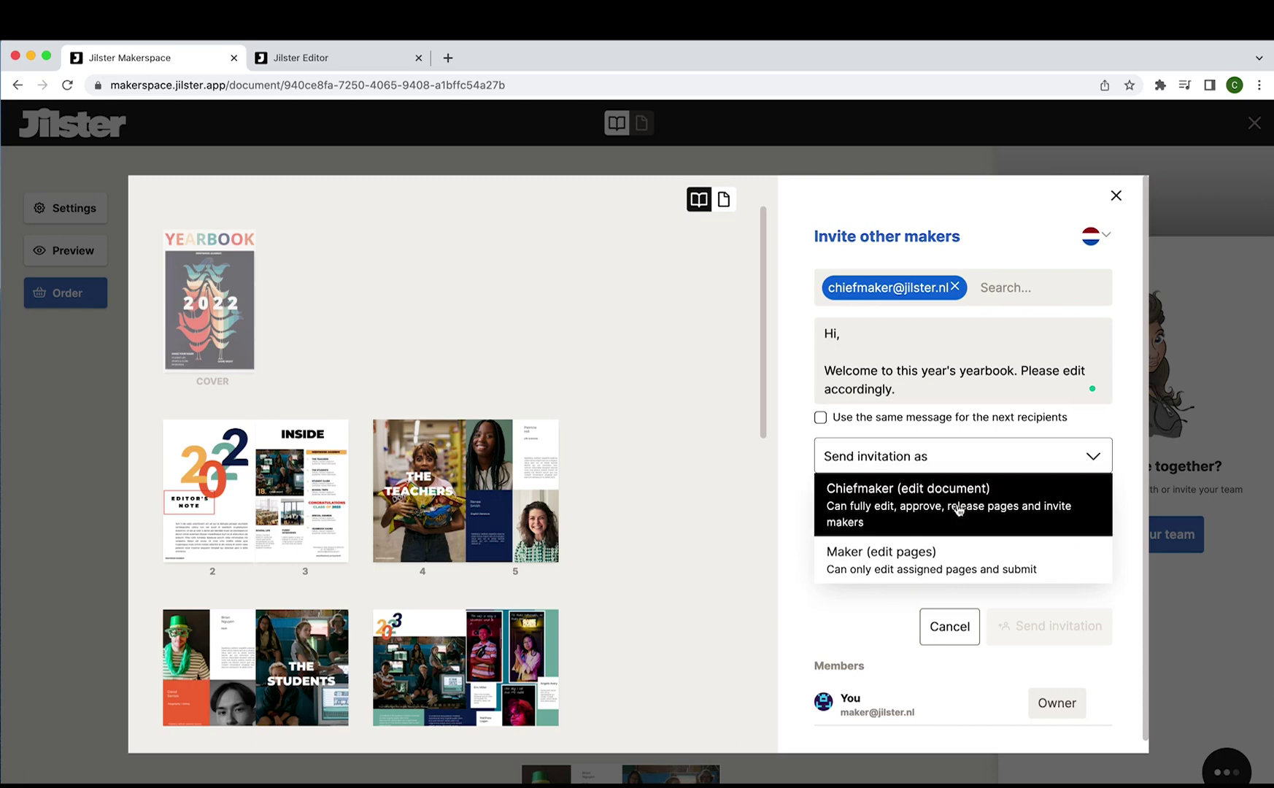
left_click(959, 510)
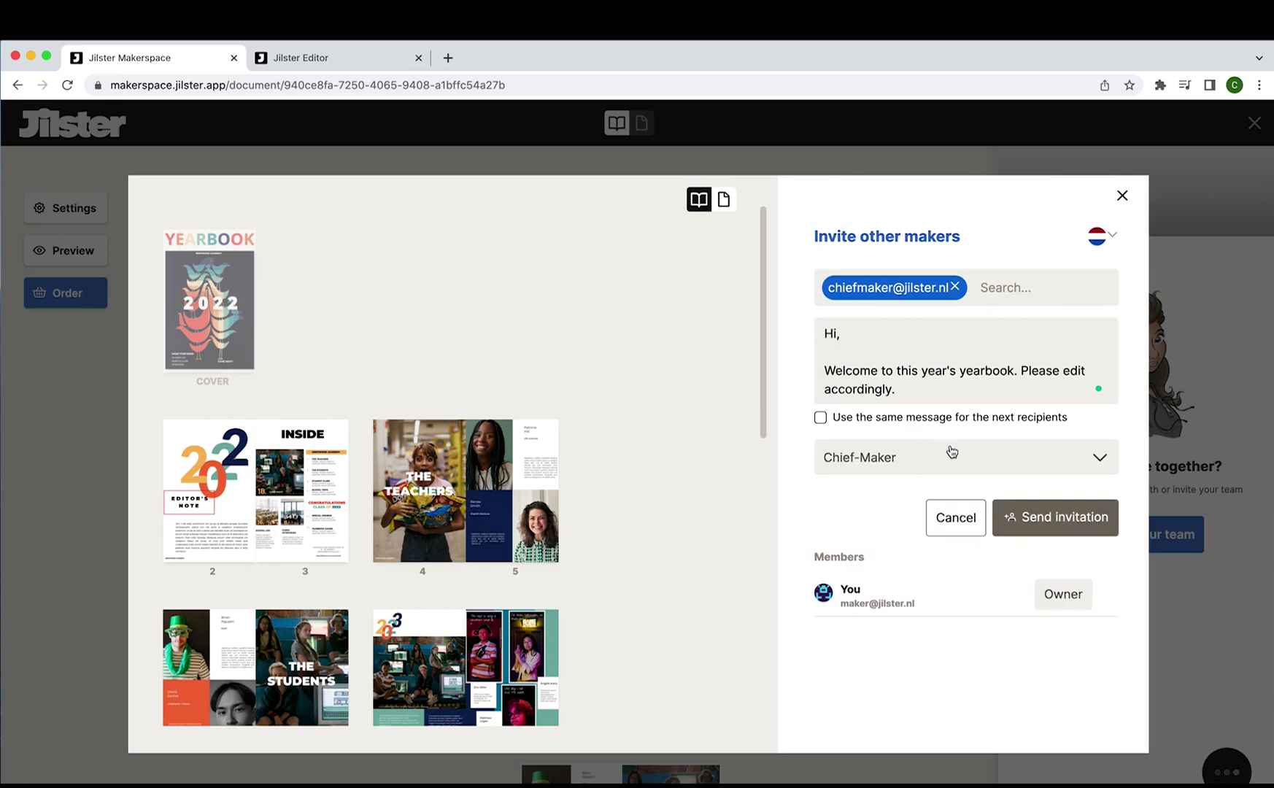
Send the Chief-Maker invitation and begin a greeting message for the next invitee.
left_click(1040, 521)
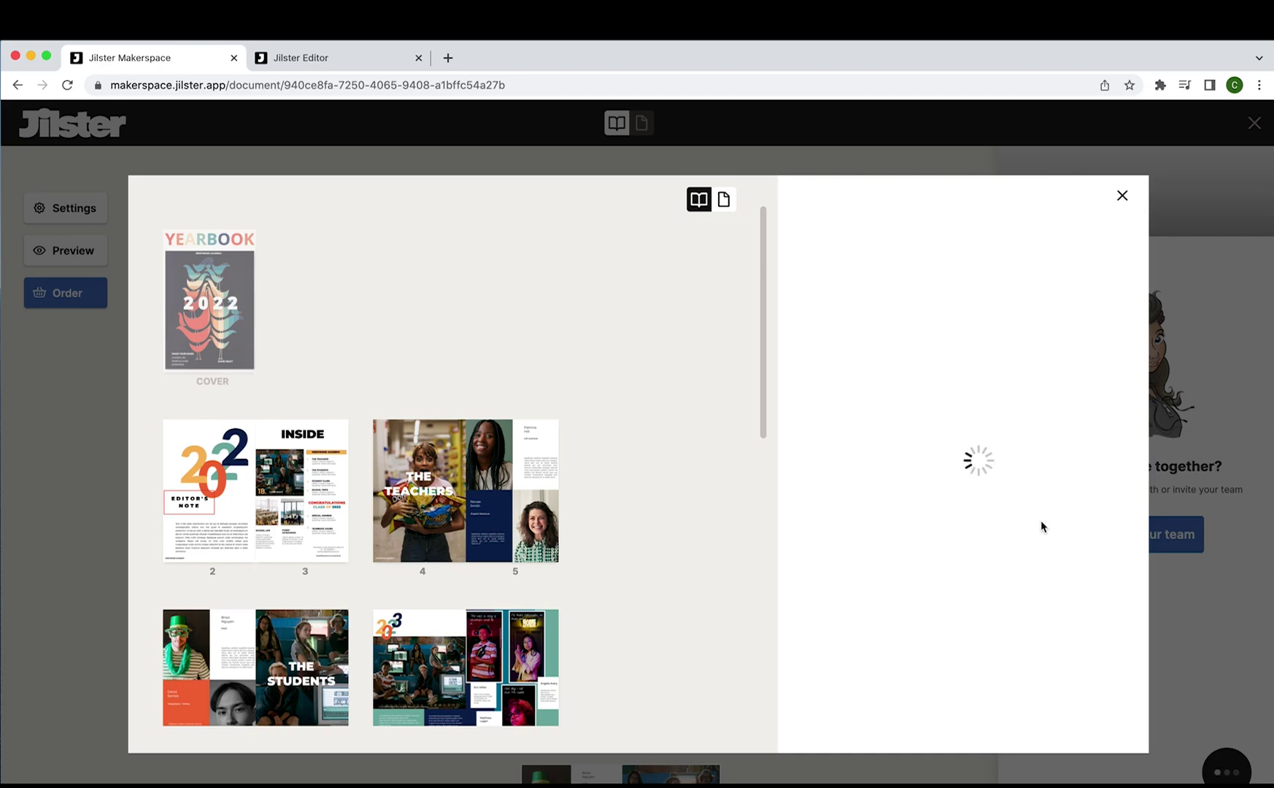
type("Hi Chelsea,")
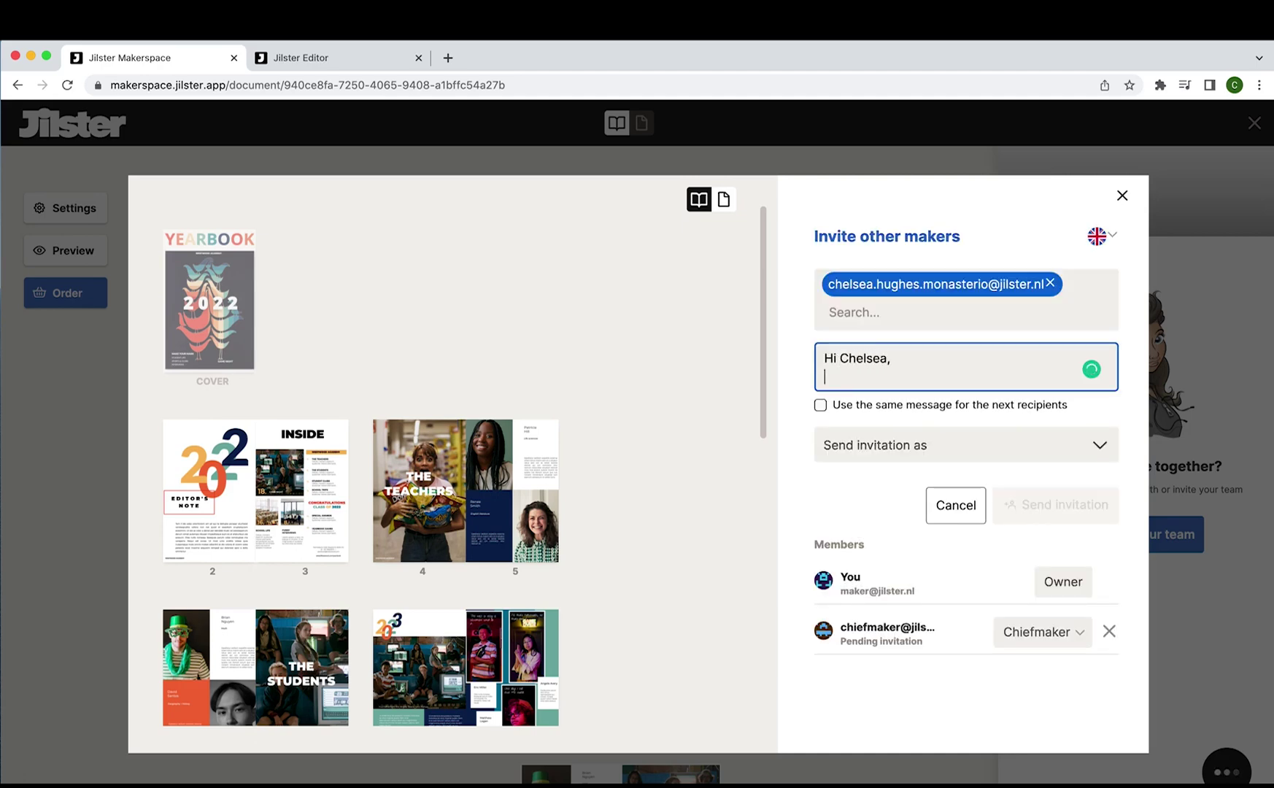
key("Return")
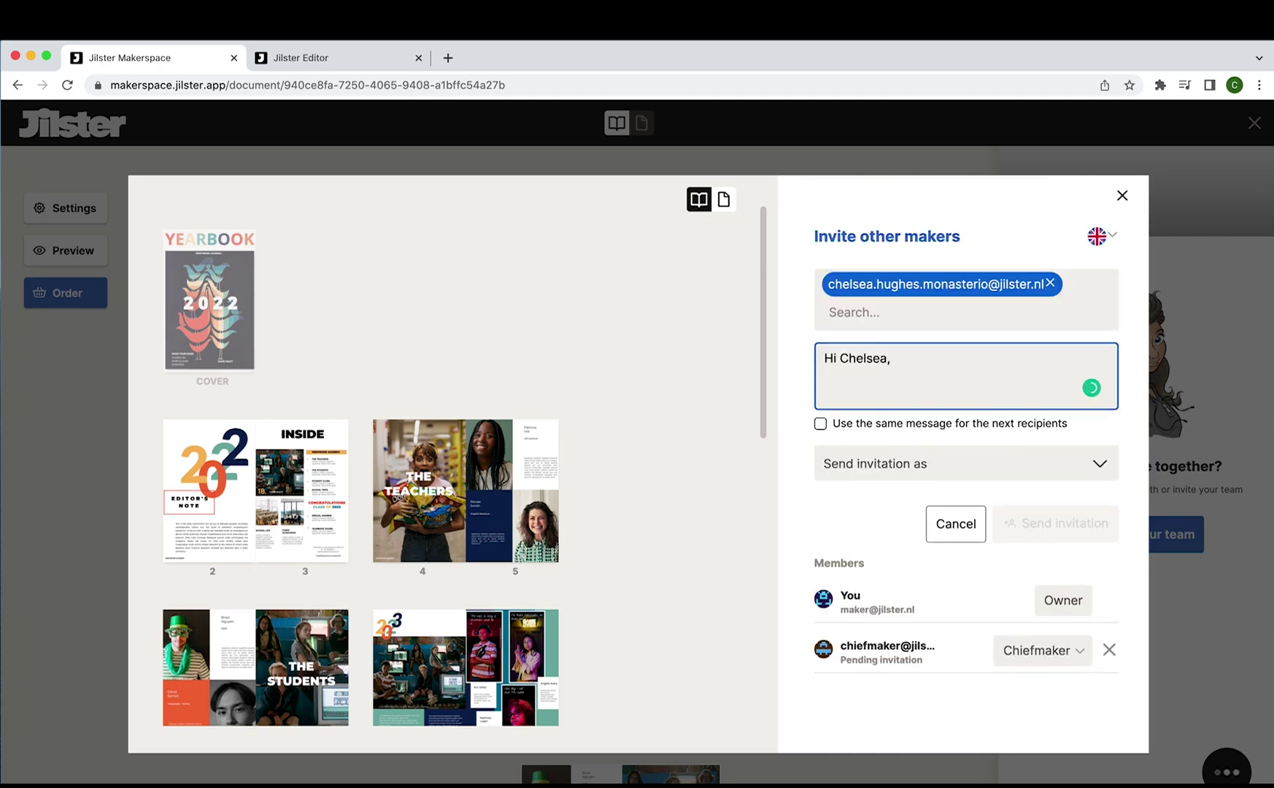
type("Please edit you")
Set the new invite's role to Maker, assign pages 10, 11, 9 and 8, and send it.
left_click(1012, 493)
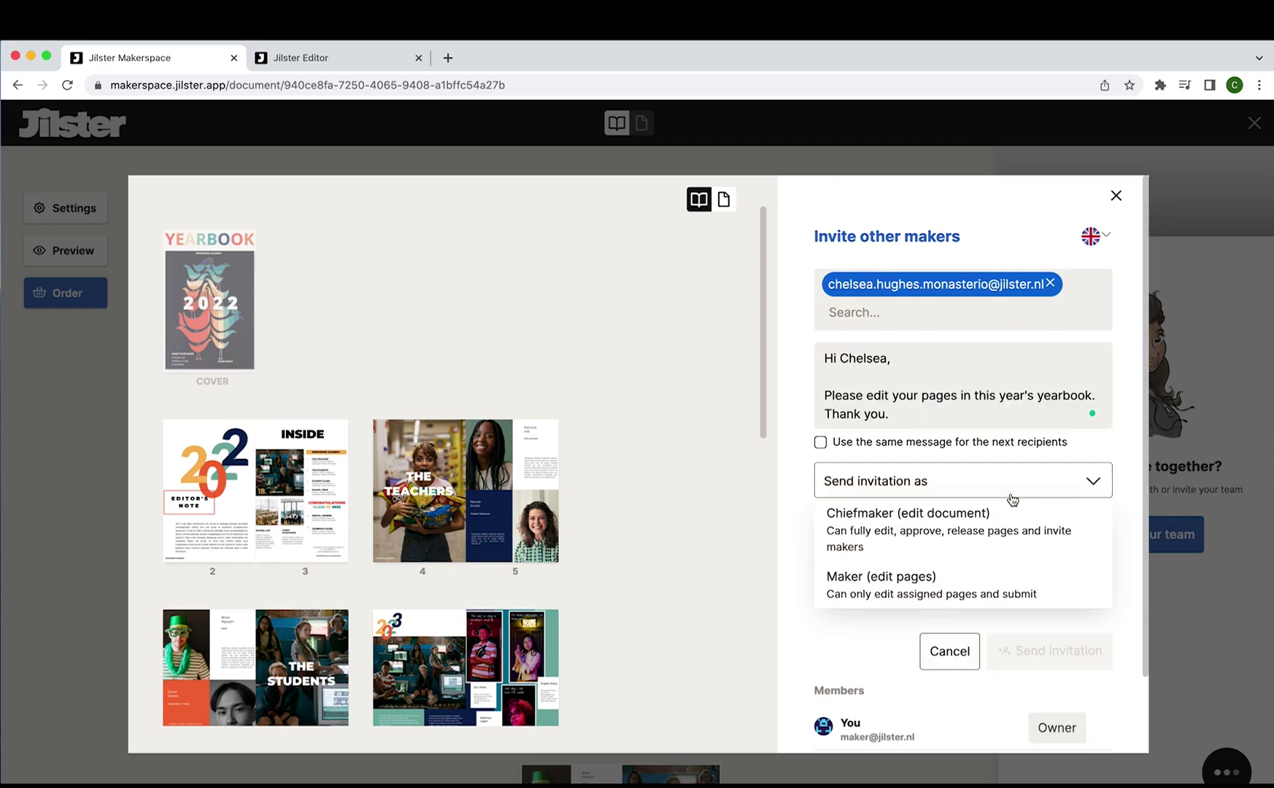
left_click(969, 580)
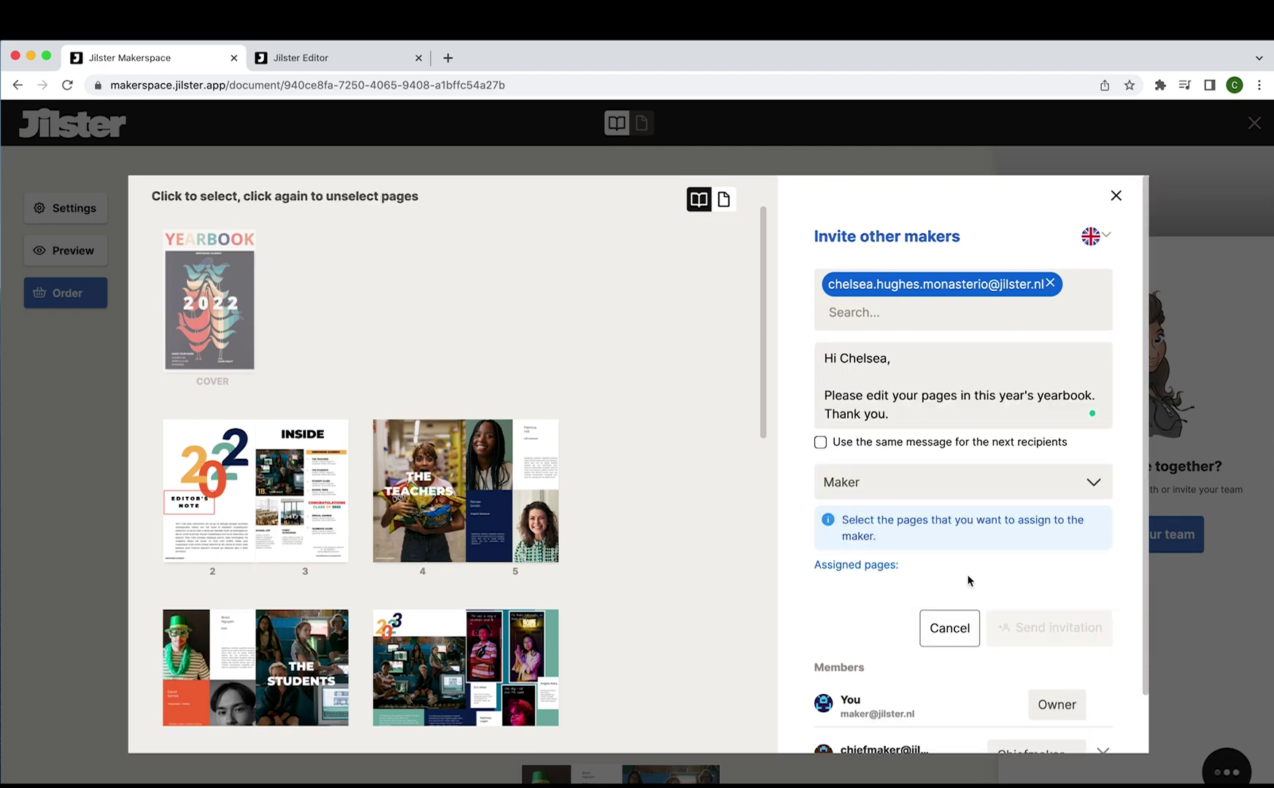
scroll(699, 557, "down", 1)
scroll(699, 557, "down", 3)
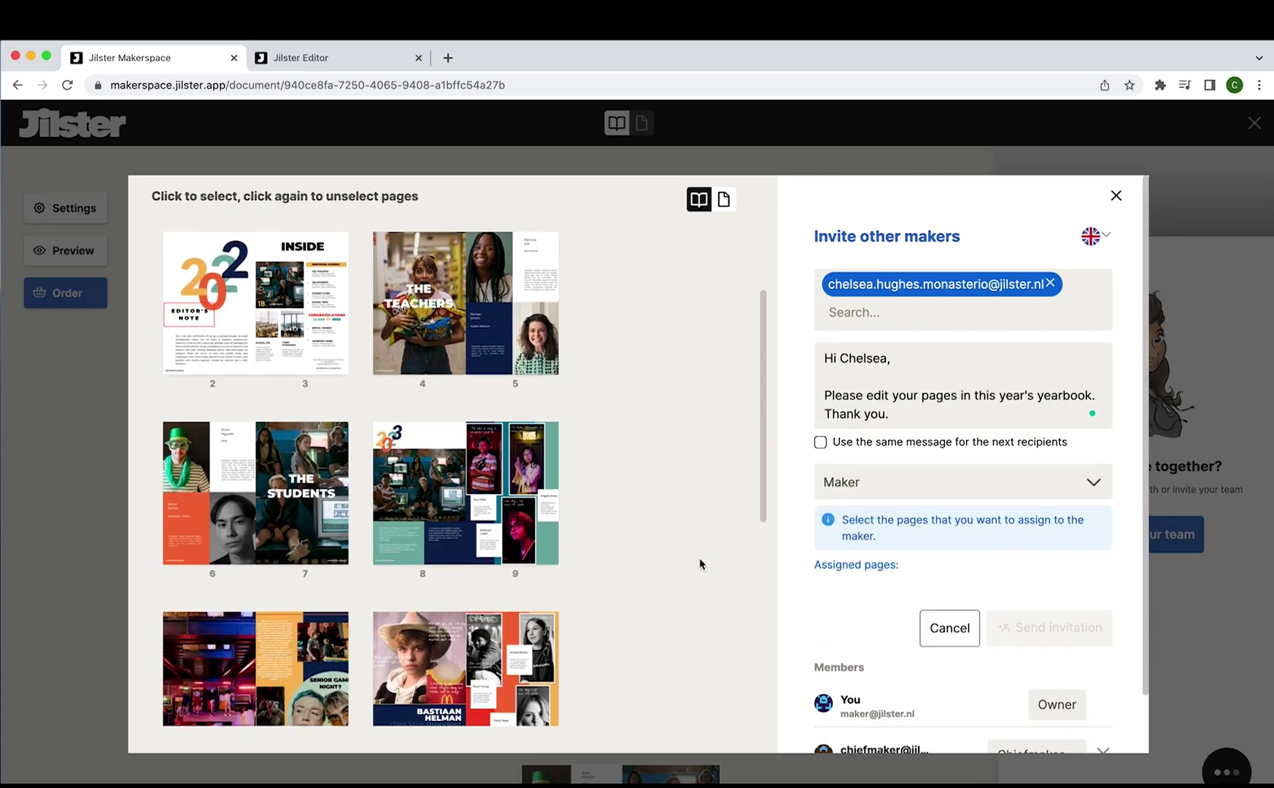
left_click(200, 609)
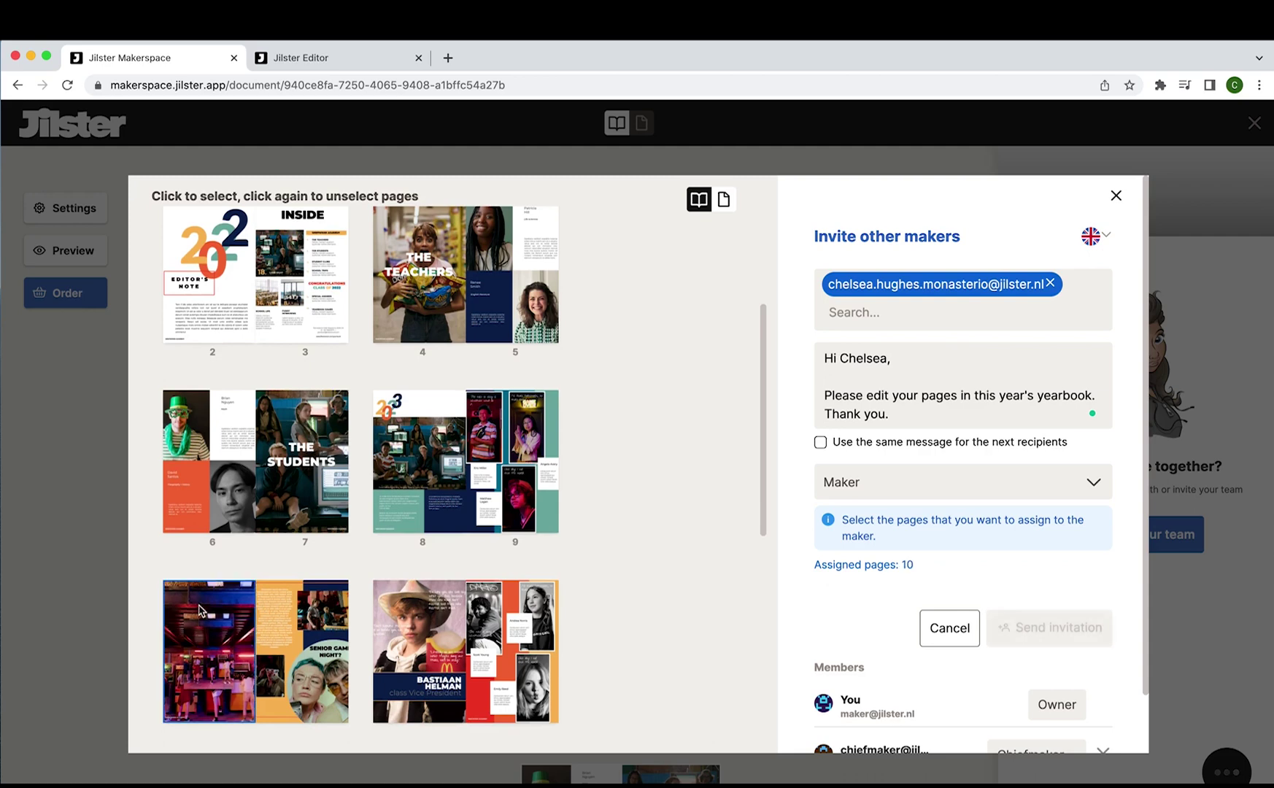
left_click(289, 607)
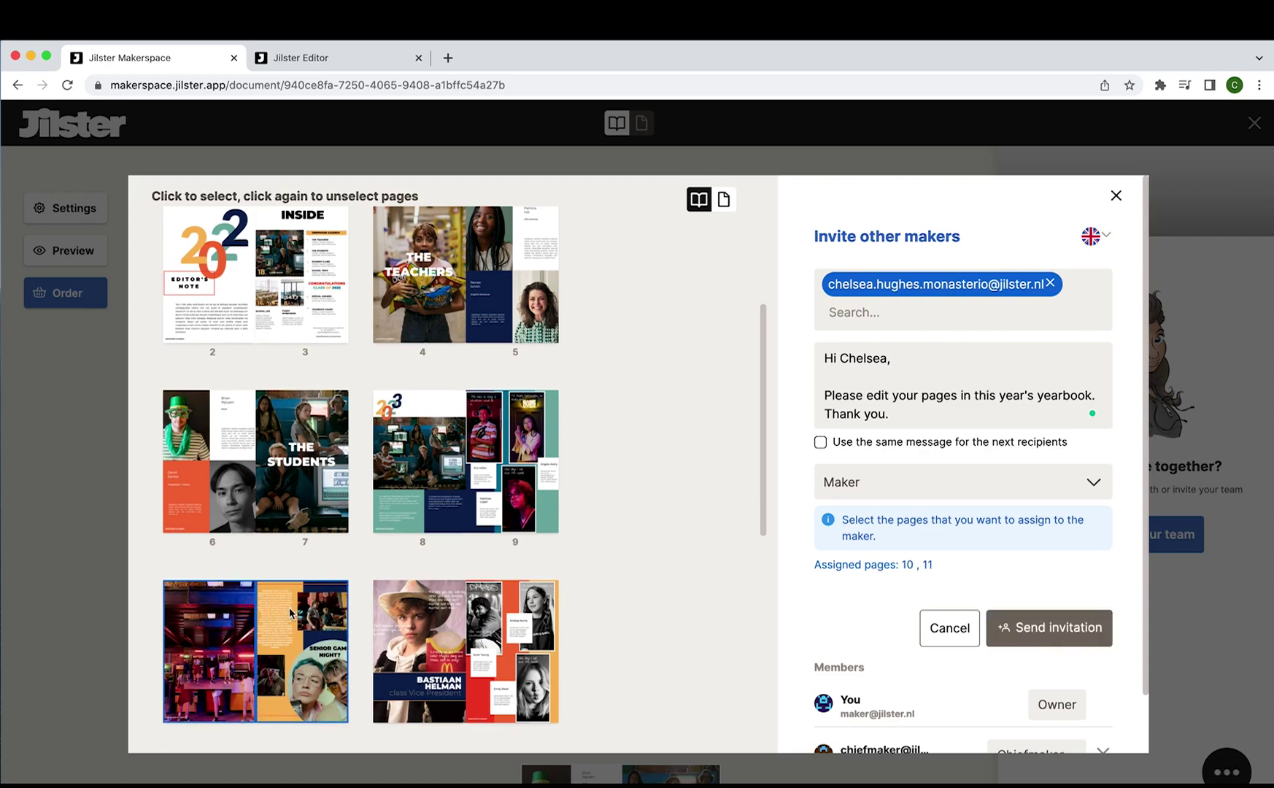
left_click(511, 493)
left_click(439, 494)
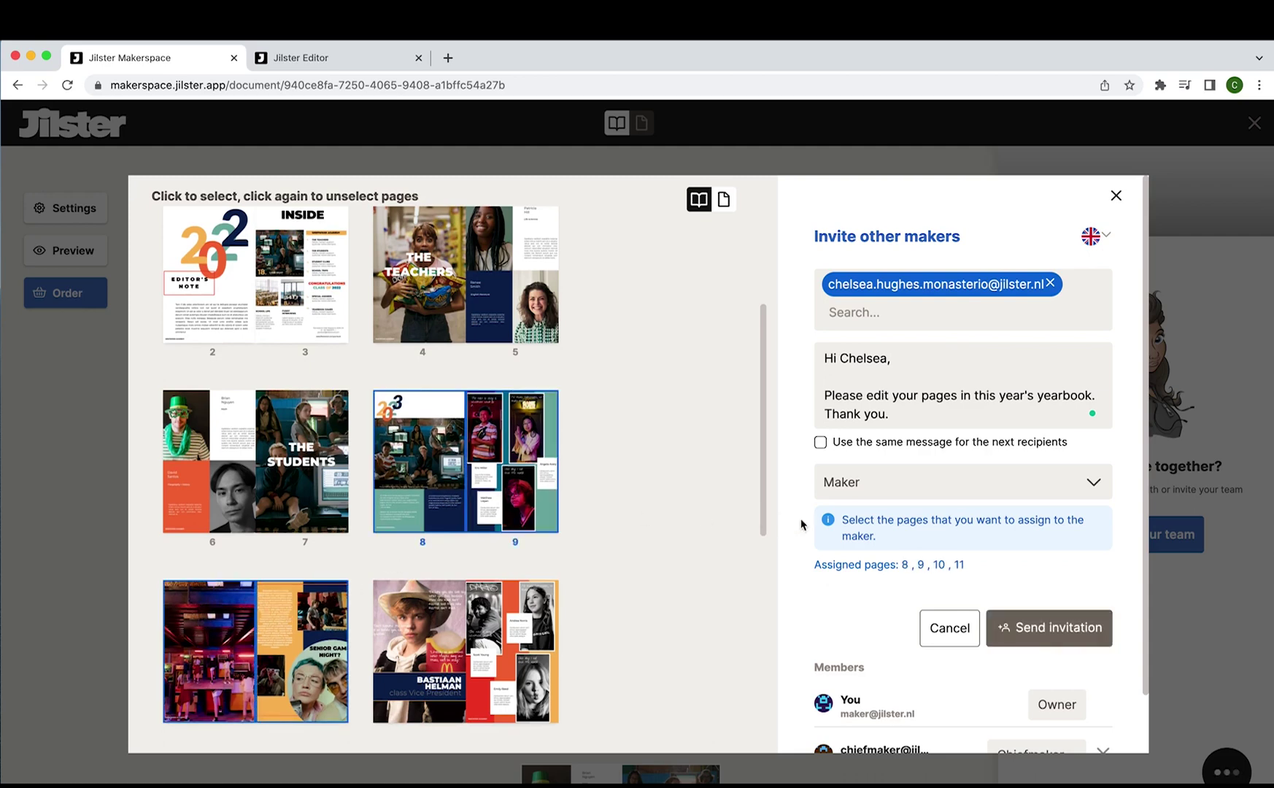
left_click(1054, 645)
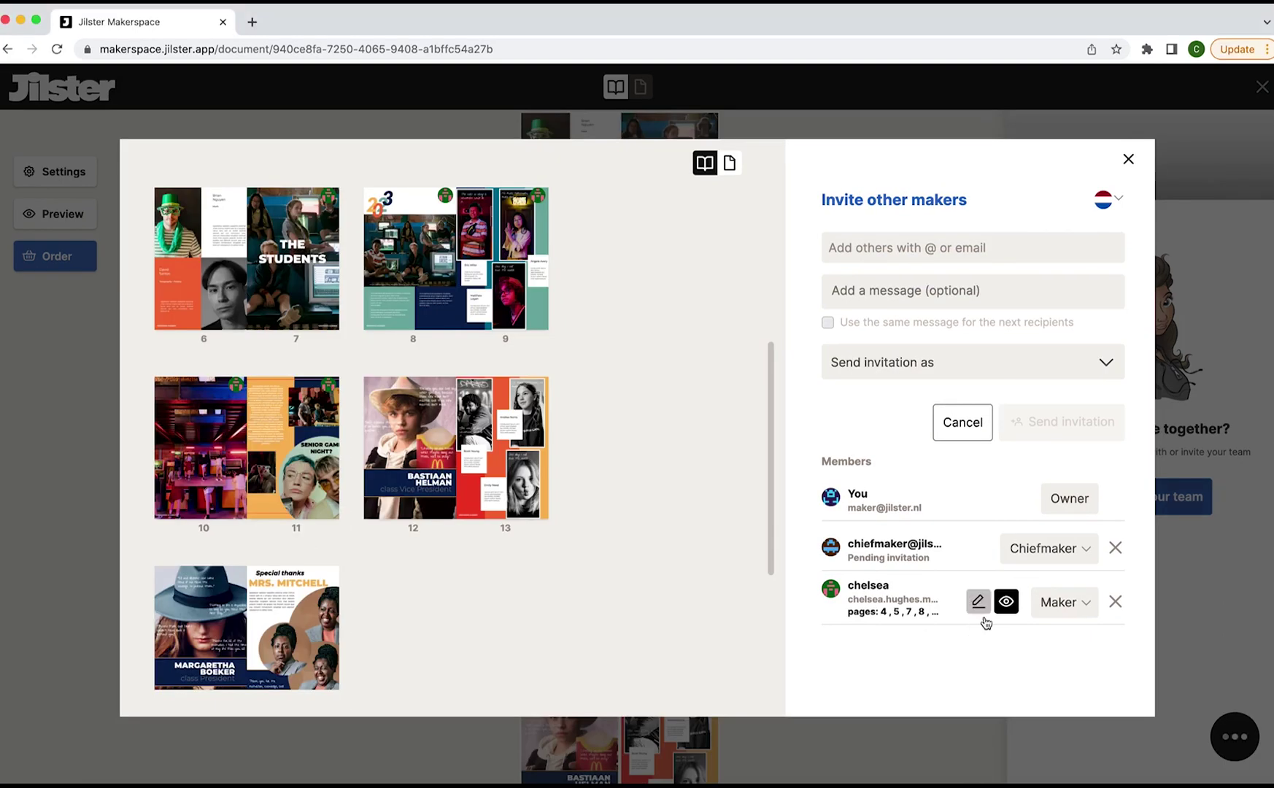
Edit the maker's assignment to add pages 12 and 13.
left_click(979, 603)
scroll(663, 615, "down", 1)
scroll(664, 616, "down", 1)
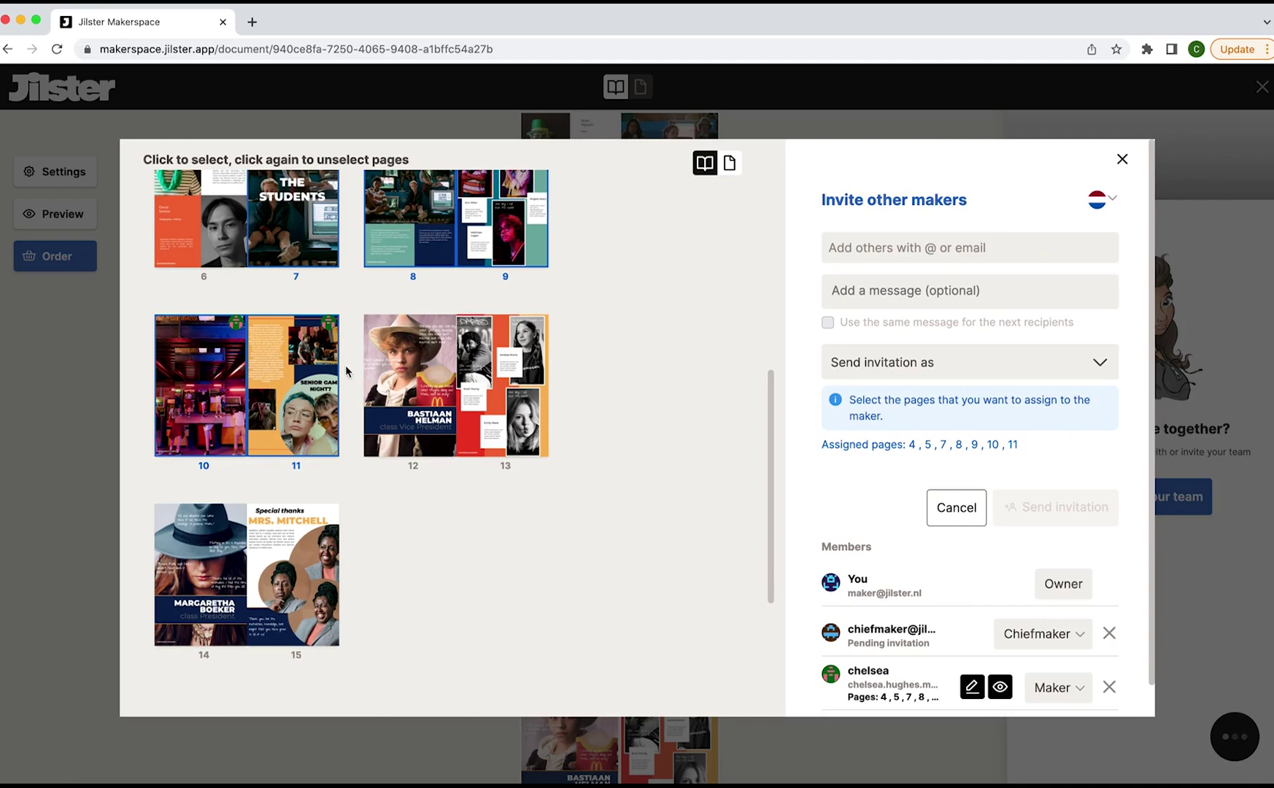
left_click(397, 348)
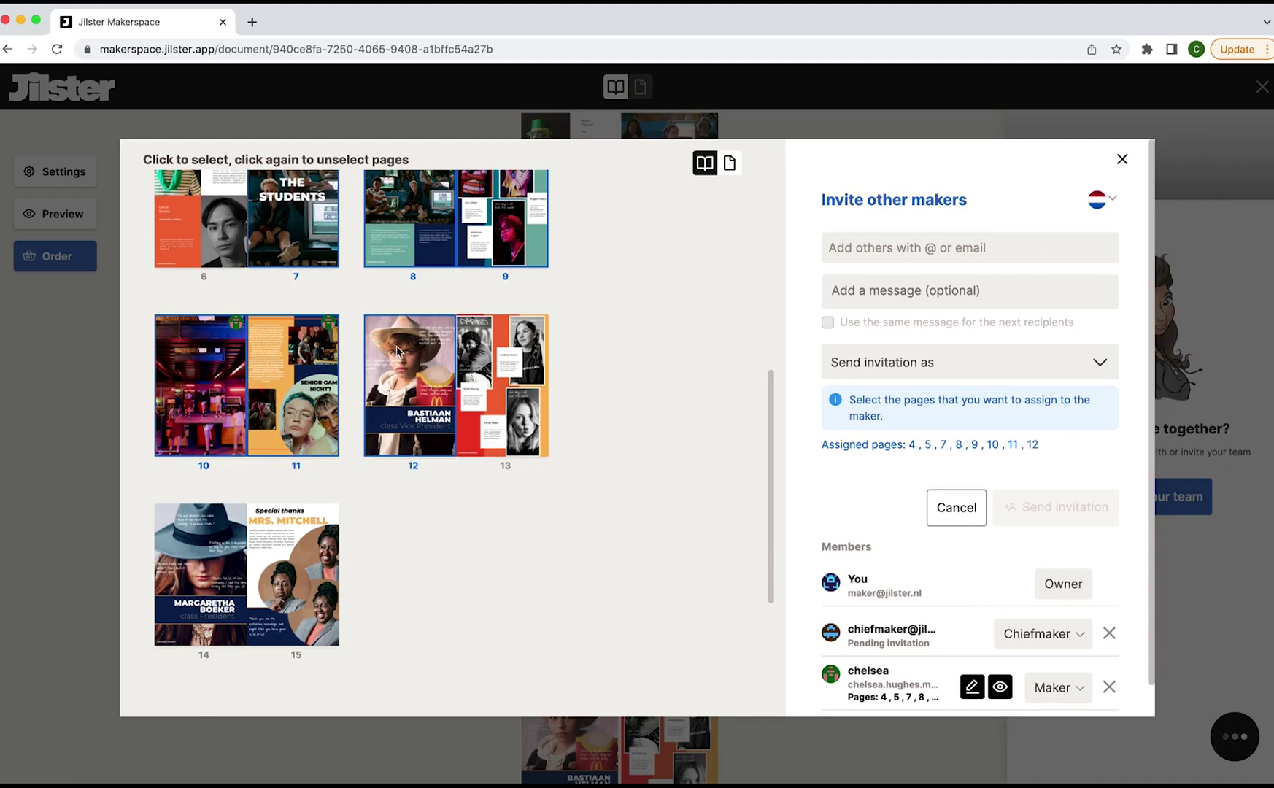
left_click(500, 353)
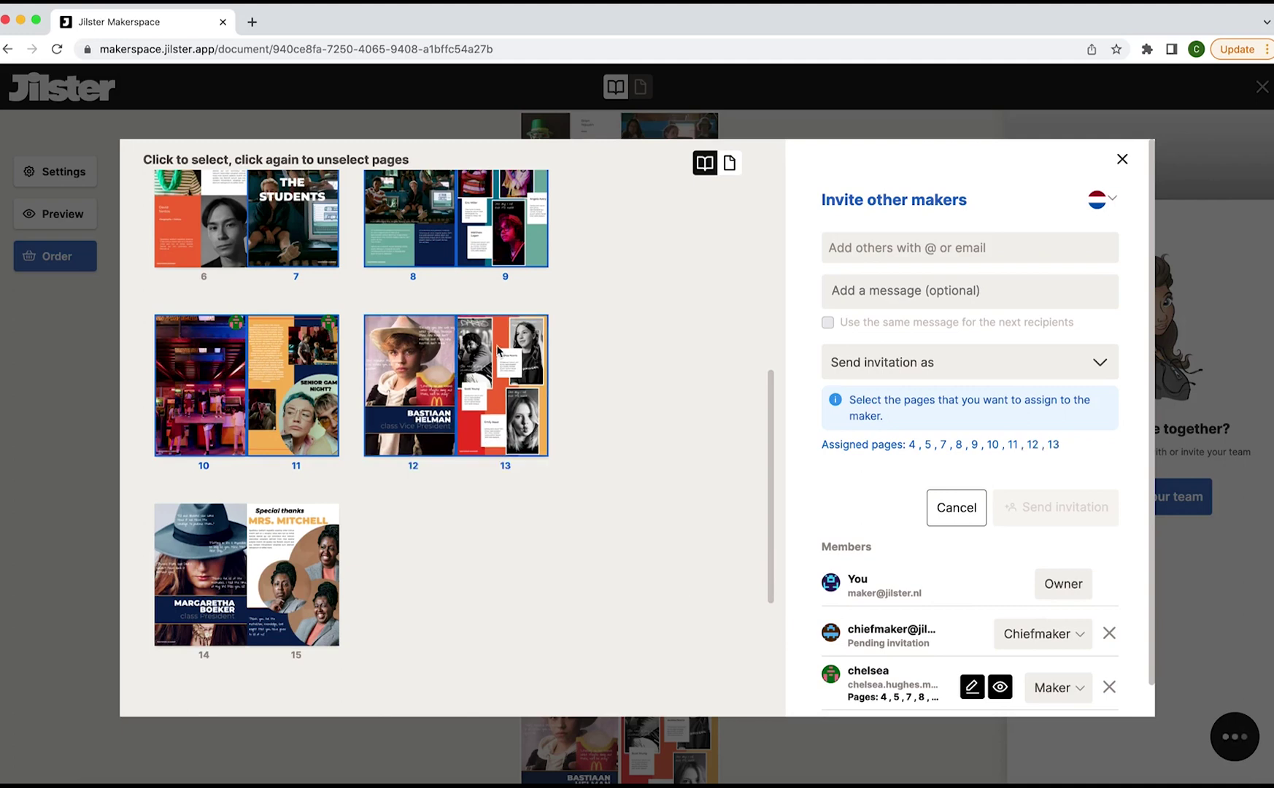
scroll(498, 350, "up", 3)
scroll(498, 351, "down", 2)
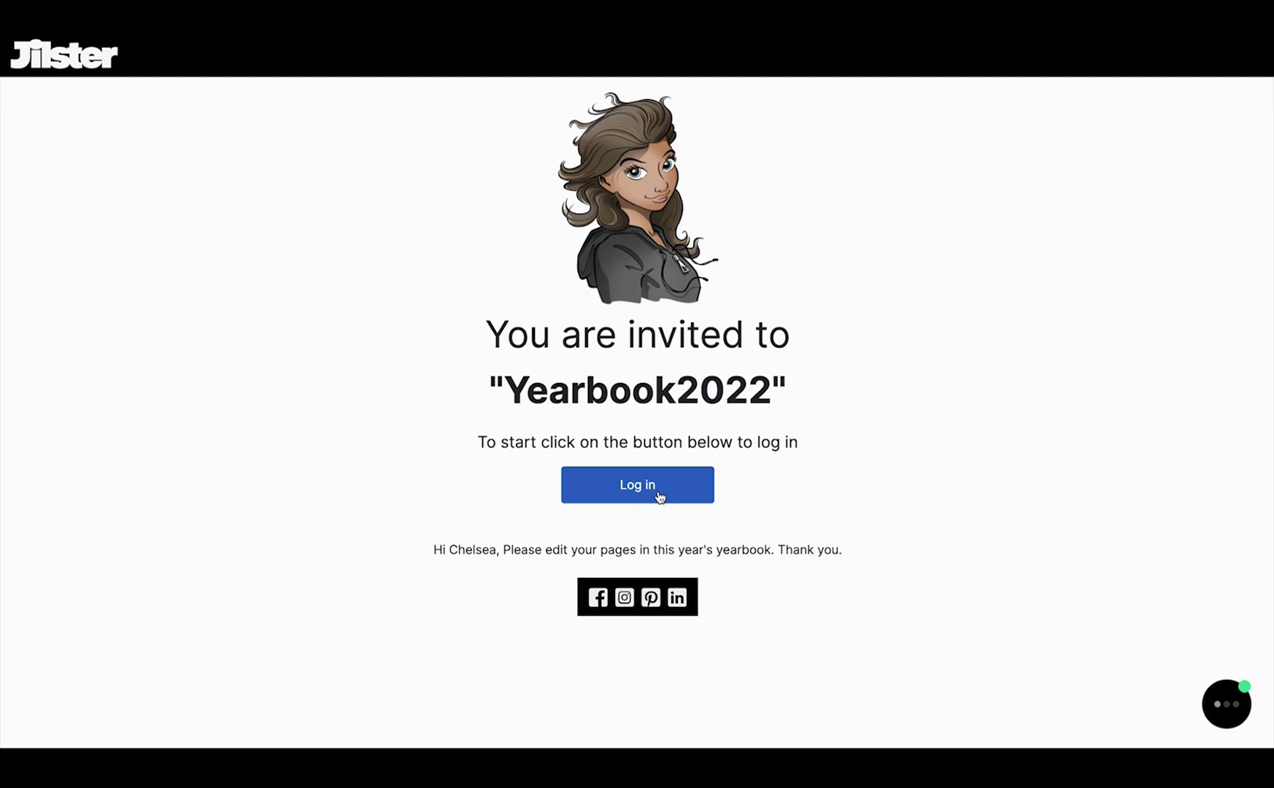
Log in as the invited maker and review the team: owner, Chiefmaker, and Maker on pages 8–11.
left_click(658, 497)
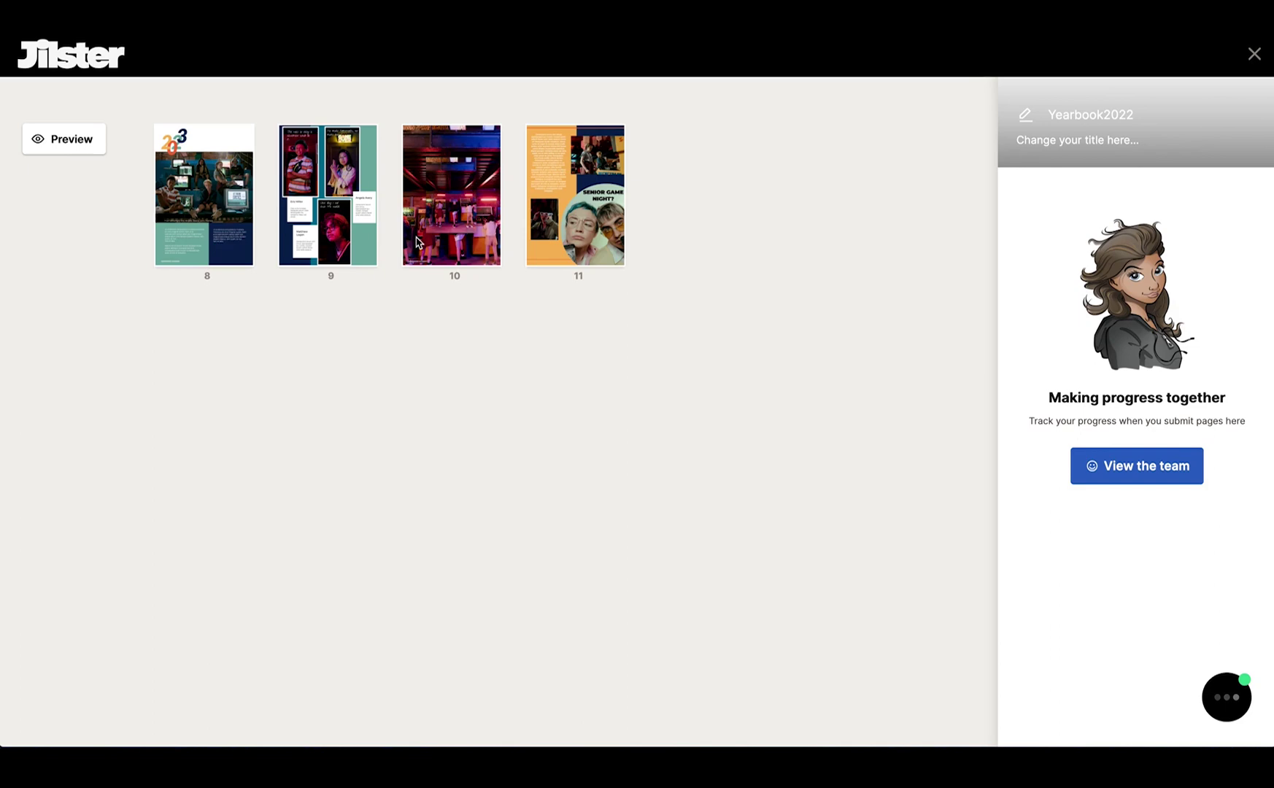
mouse_move(186, 236)
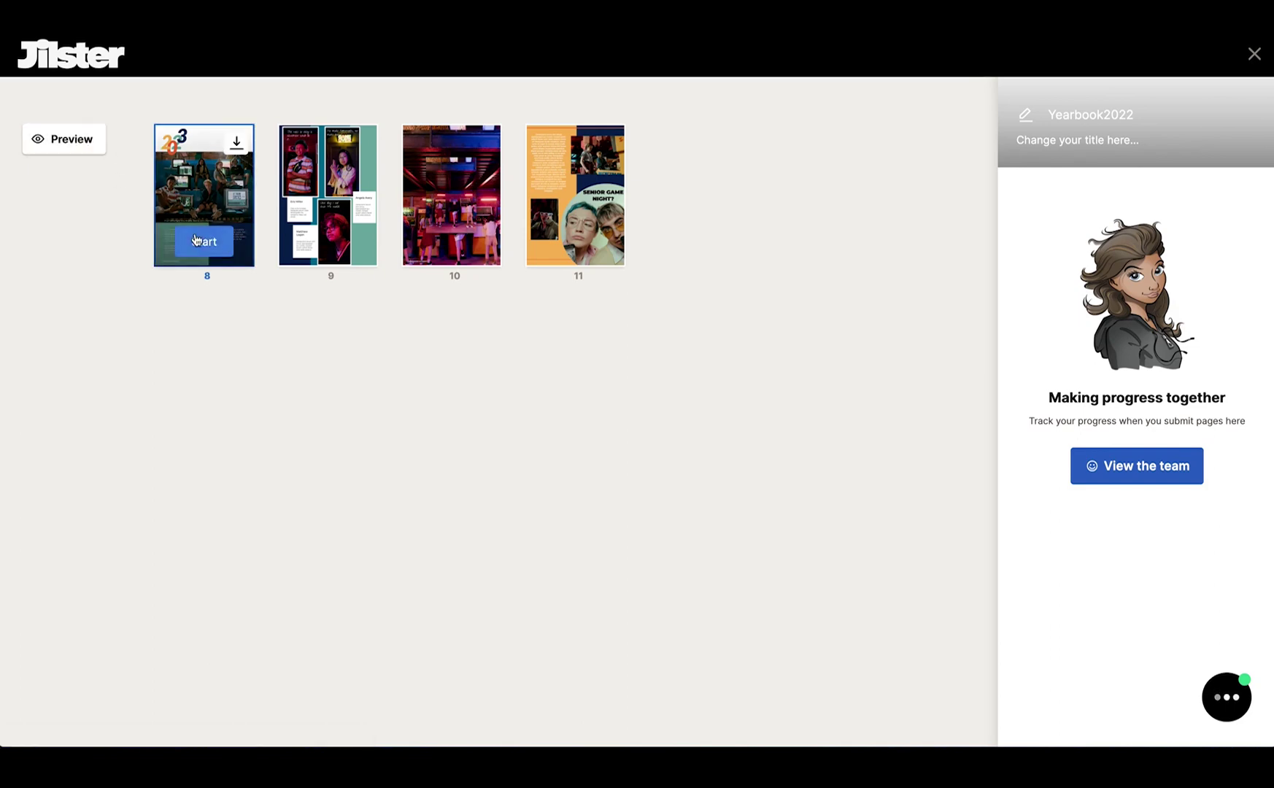
left_click(1106, 478)
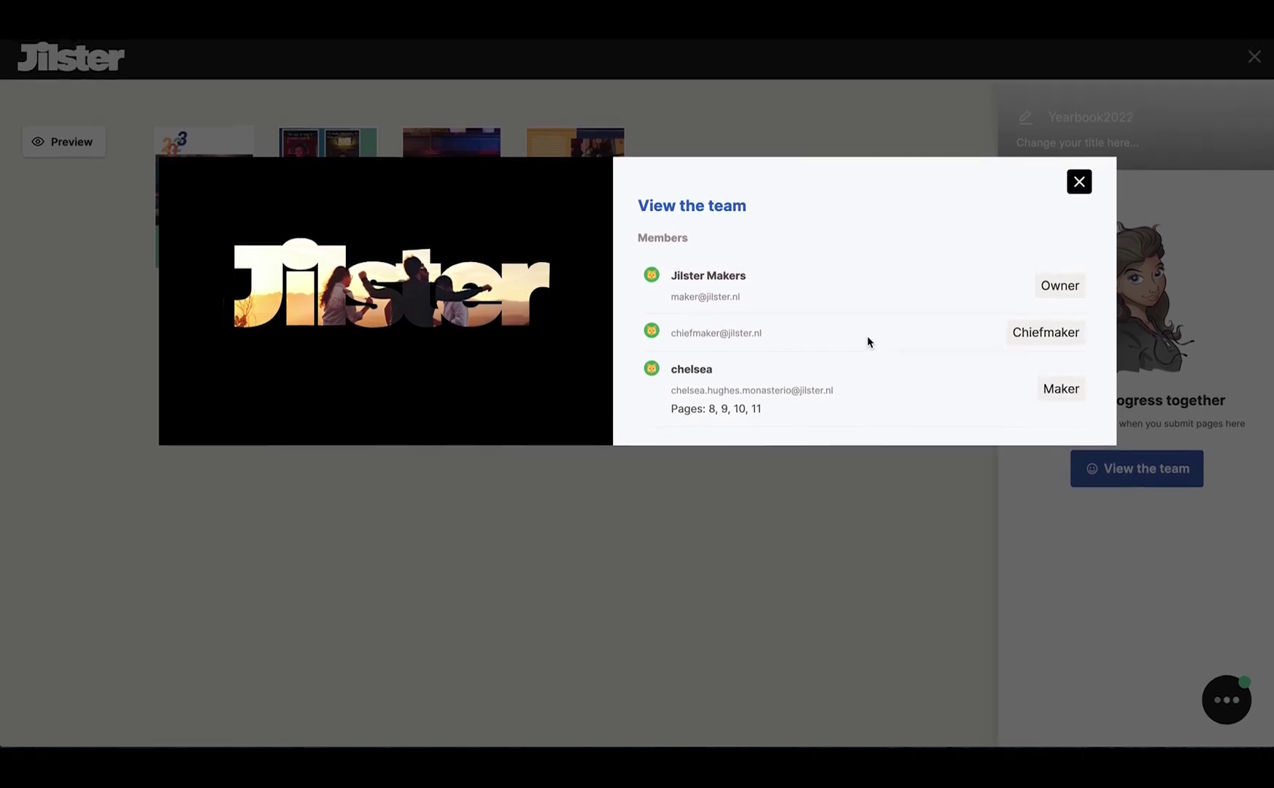
left_click(1079, 180)
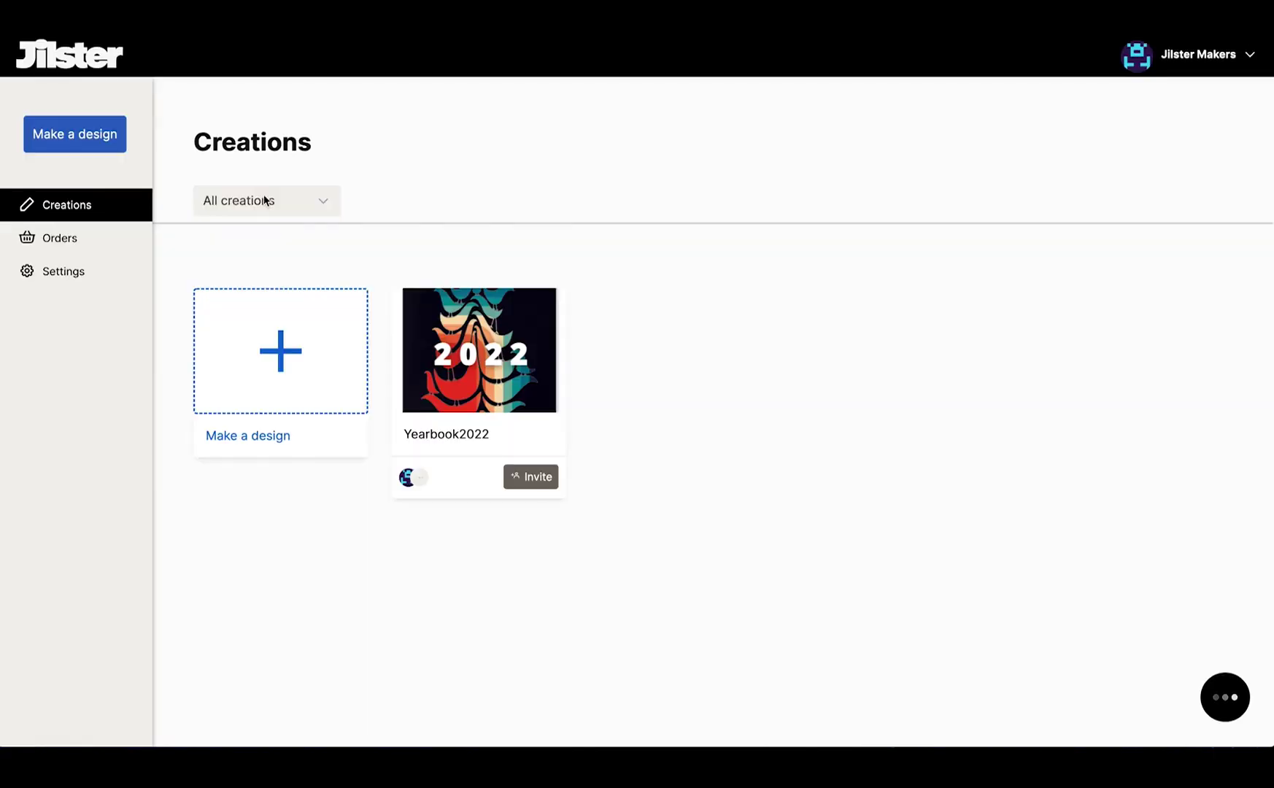
Filter the Creations page to the Maker role so Yearbook2022 and two other designs are listed.
left_click(265, 198)
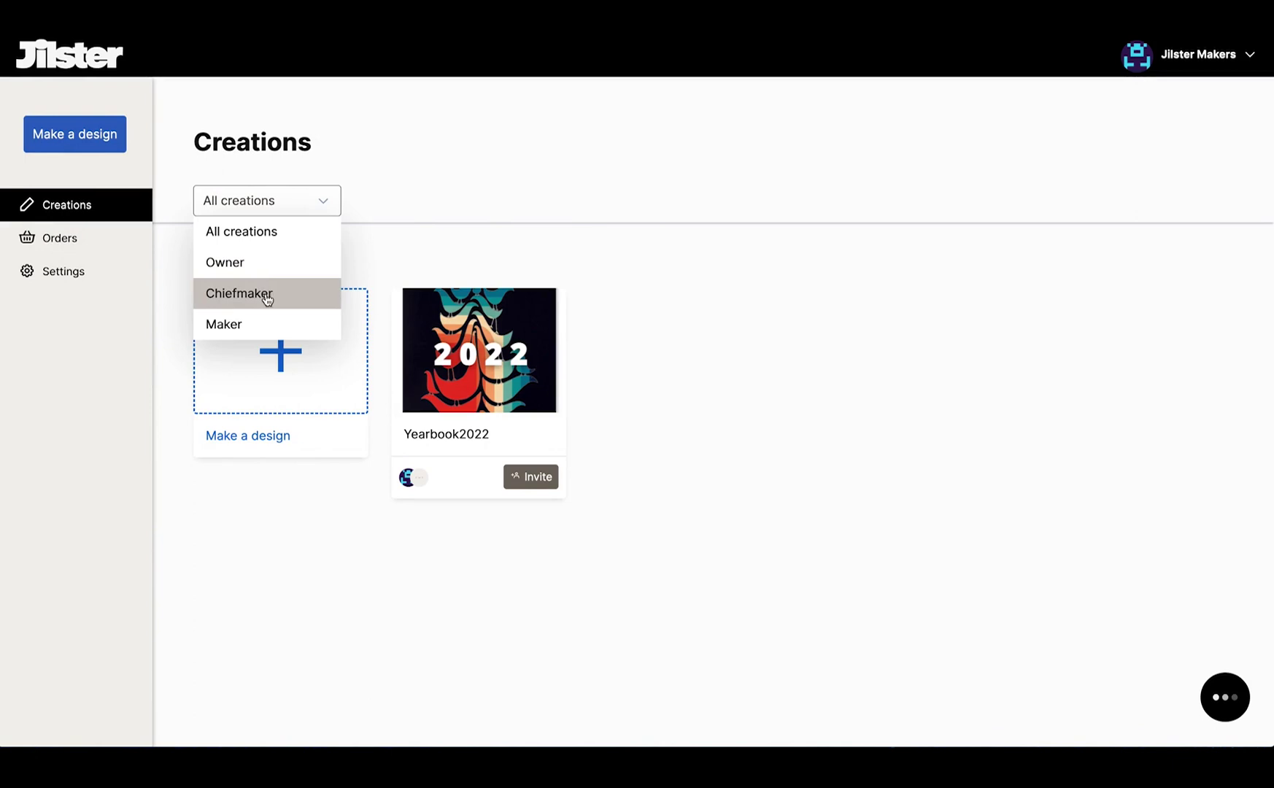
left_click(261, 321)
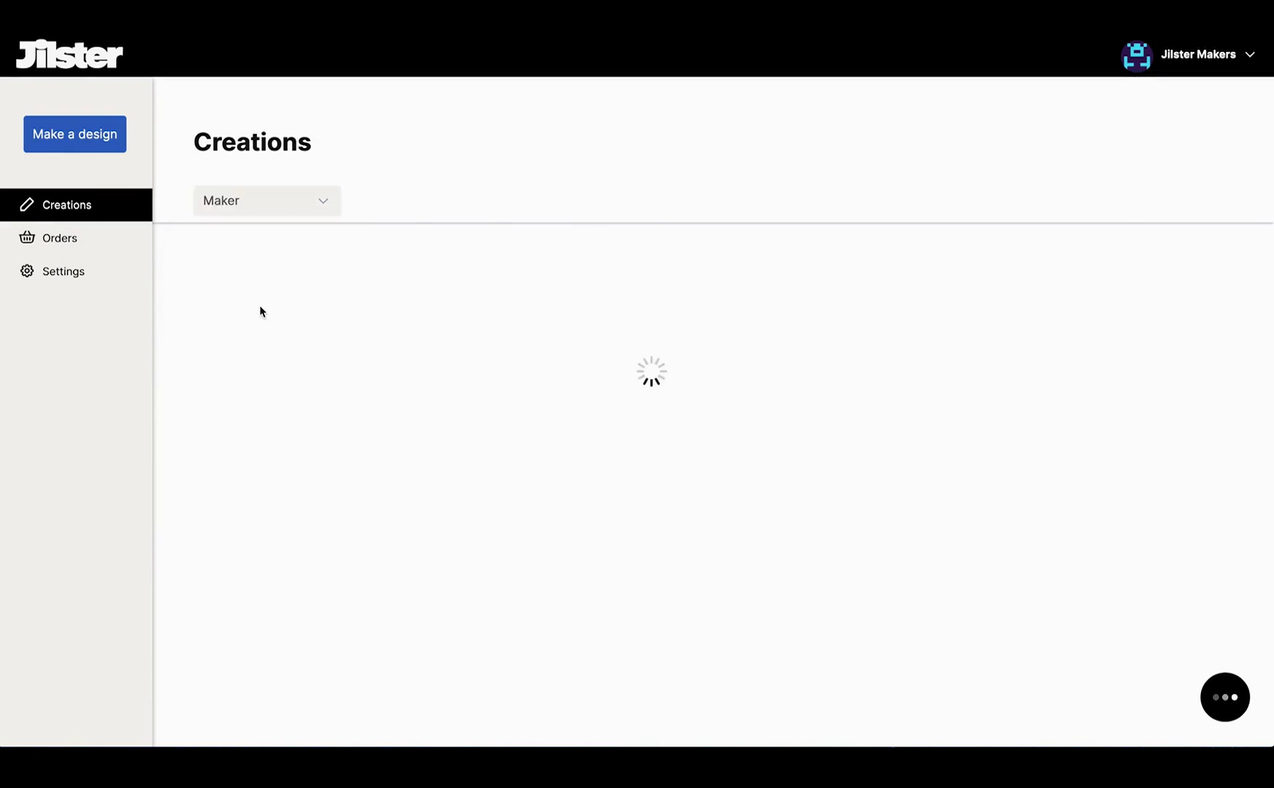
left_click(283, 194)
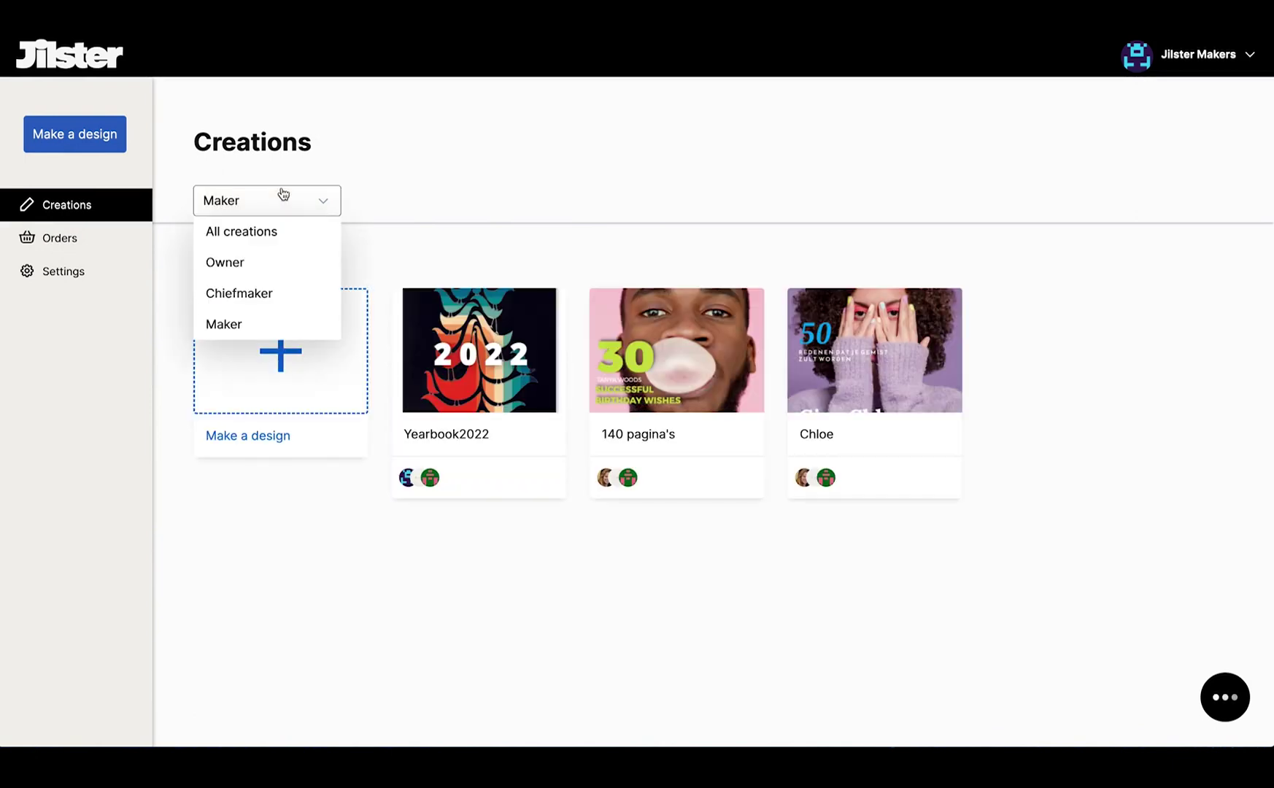